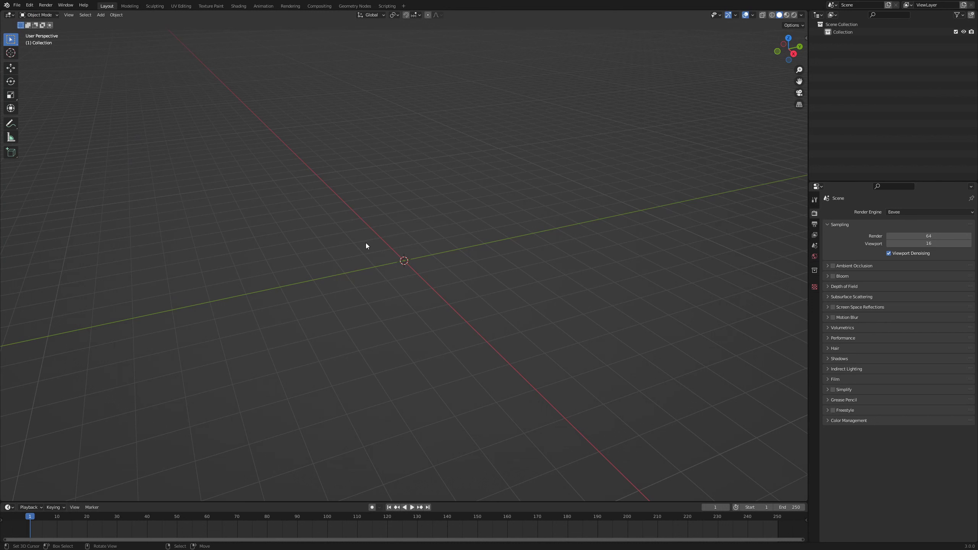
# Switch to front view, enlarge the bottom area and split the 3D viewport in two.
pyautogui.press('KP_1')
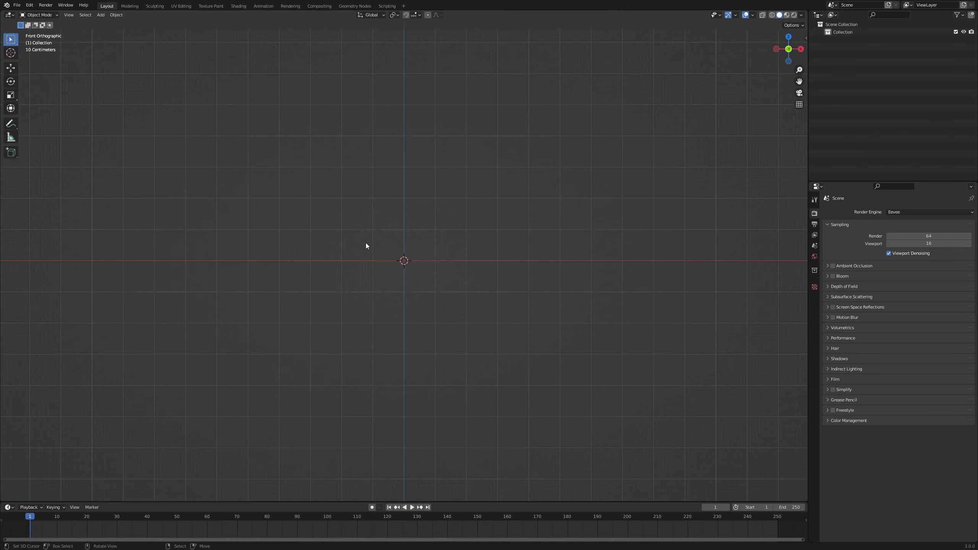
pyautogui.moveTo(448, 502); pyautogui.dragTo(465, 295)
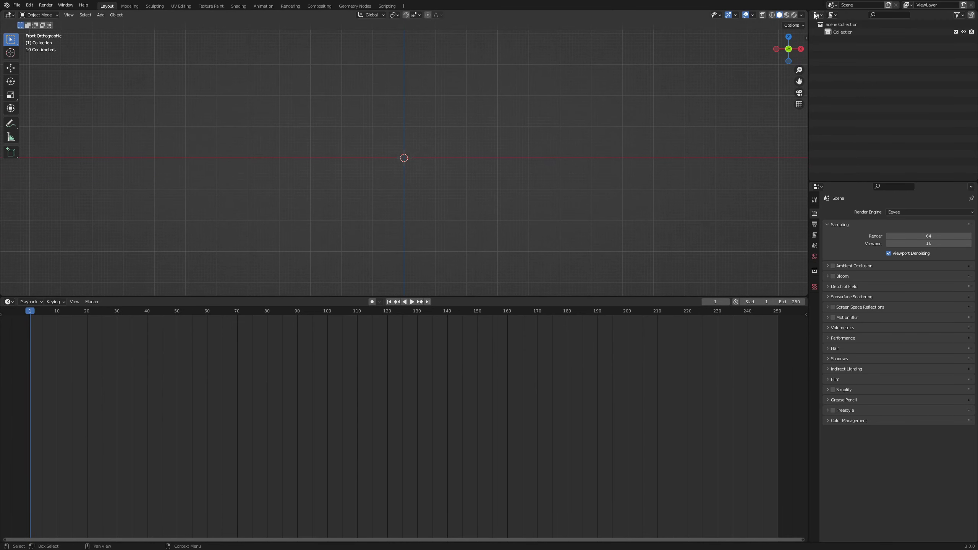
pyautogui.moveTo(806, 11); pyautogui.dragTo(389, 15)
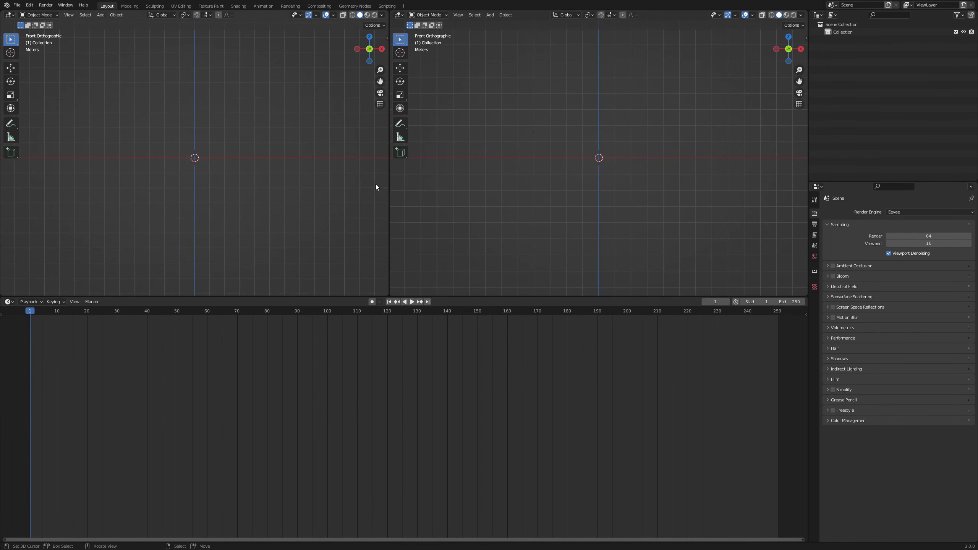
# Set the output resolution to 1024 × 1024 px.
pyautogui.click(816, 227)
pyautogui.click(901, 220)
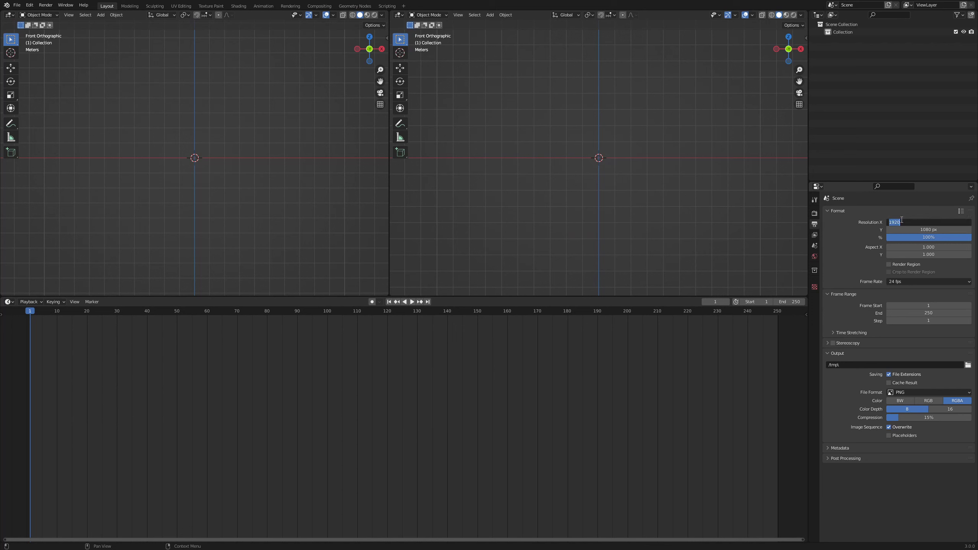
pyautogui.write('1024')
pyautogui.press('Return')
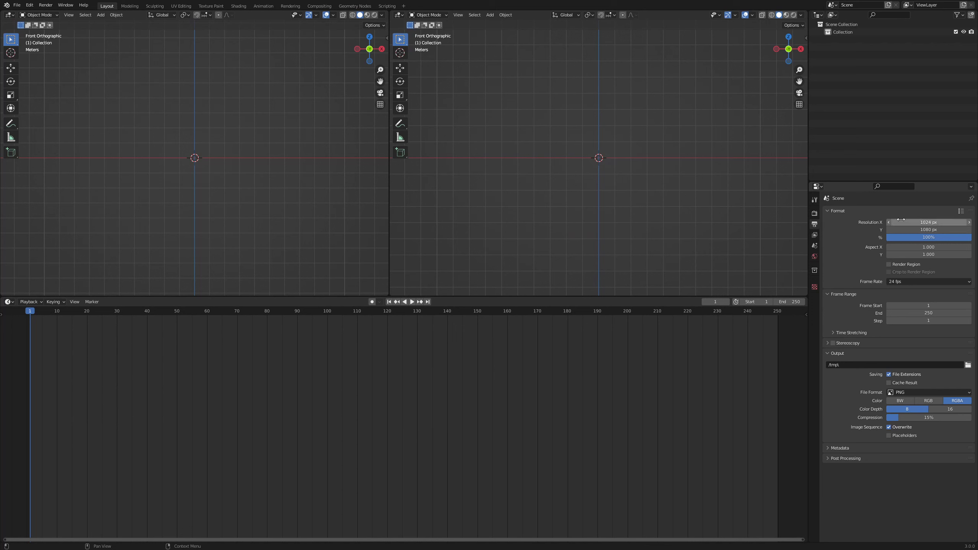
pyautogui.click(901, 230)
pyautogui.write('10')
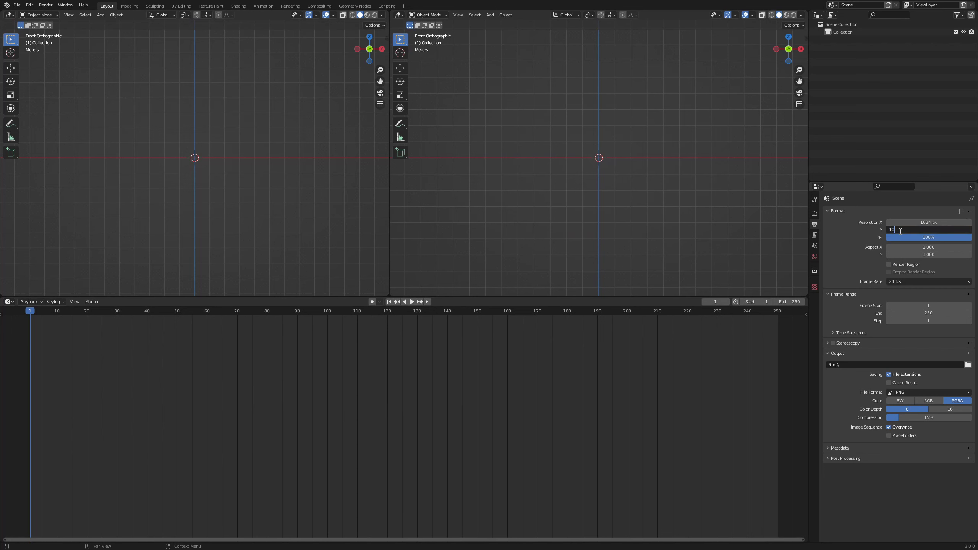
pyautogui.write('24')
pyautogui.press('Return')
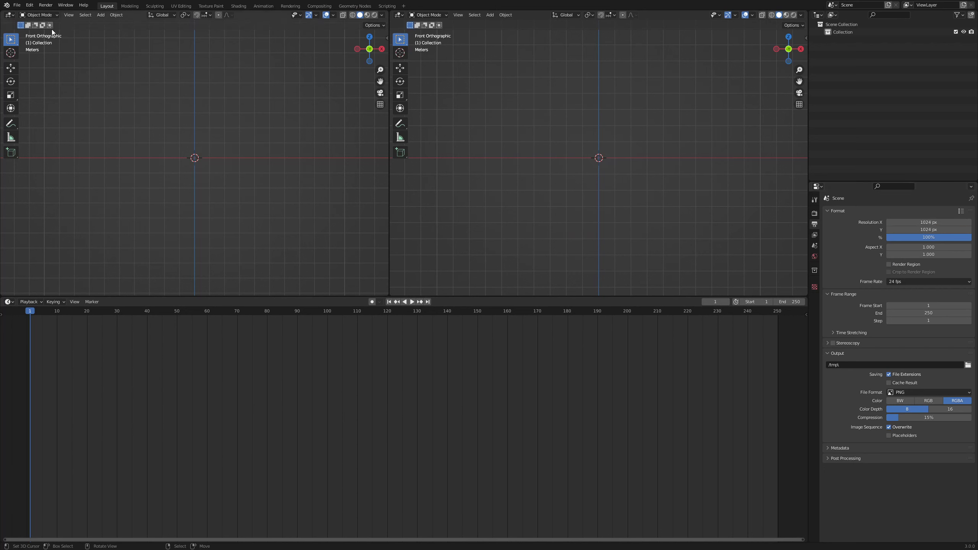
# Turn the areas into a Texture Node Editor, an Image Editor and a Compositor.
pyautogui.click(9, 16)
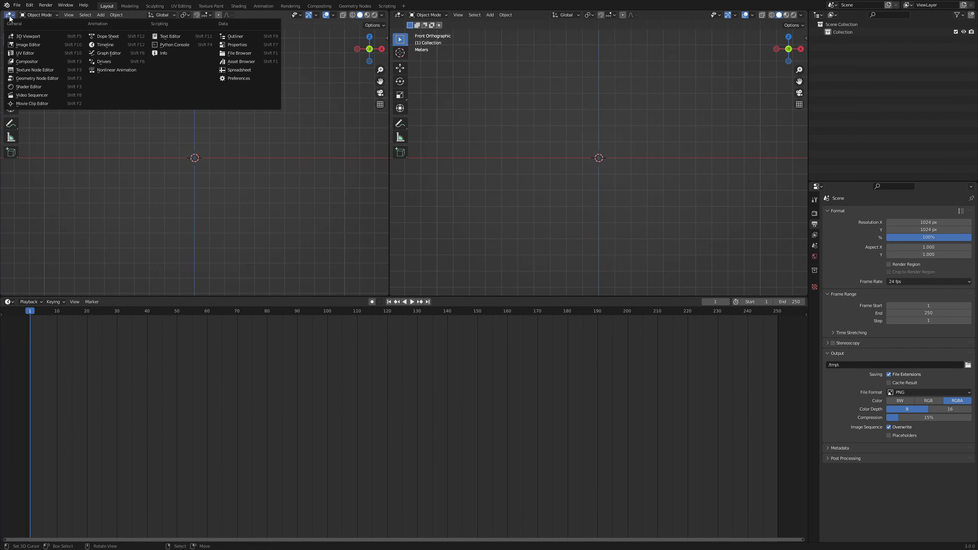
pyautogui.click(53, 70)
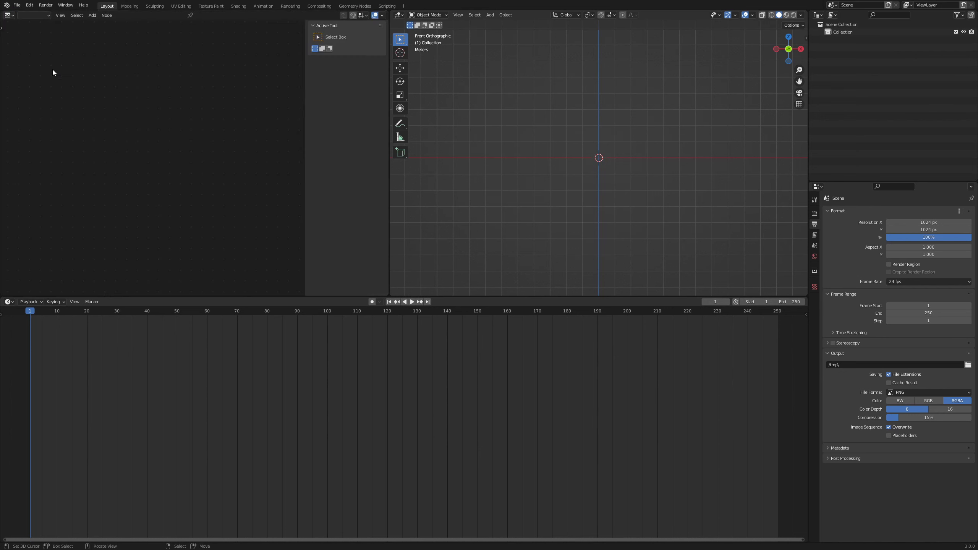
pyautogui.click(398, 15)
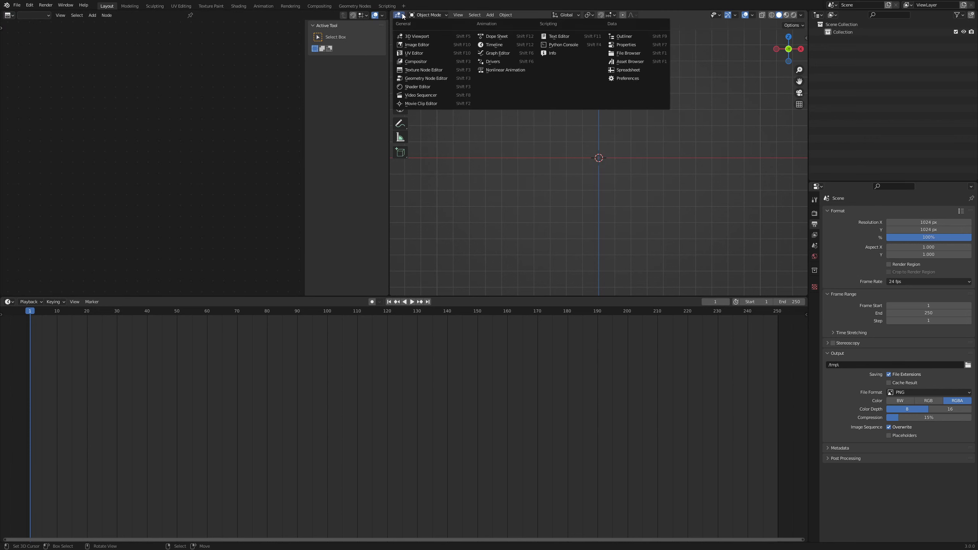
pyautogui.click(418, 45)
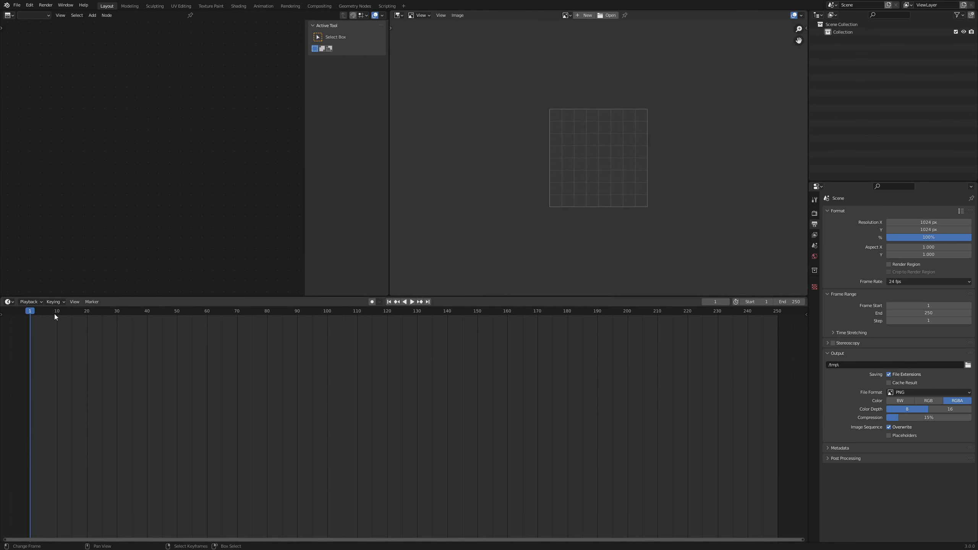
pyautogui.click(12, 303)
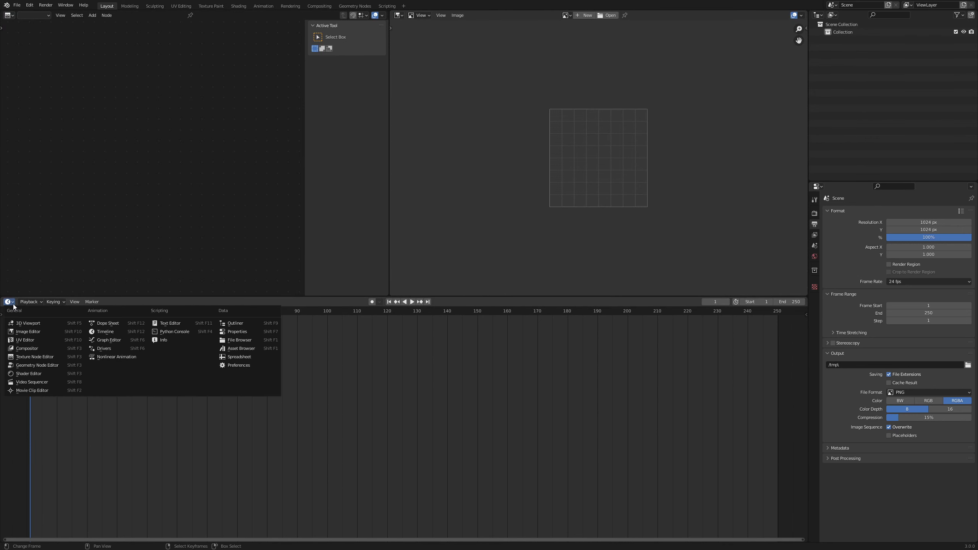
pyautogui.click(44, 352)
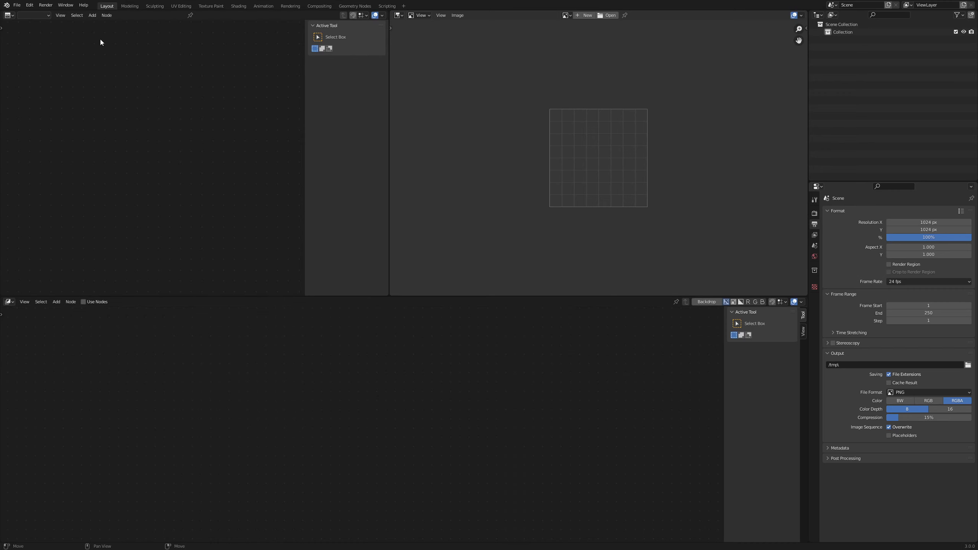
# Create a new brush-type texture in the Texture Node Editor.
pyautogui.click(42, 16)
pyautogui.click(38, 33)
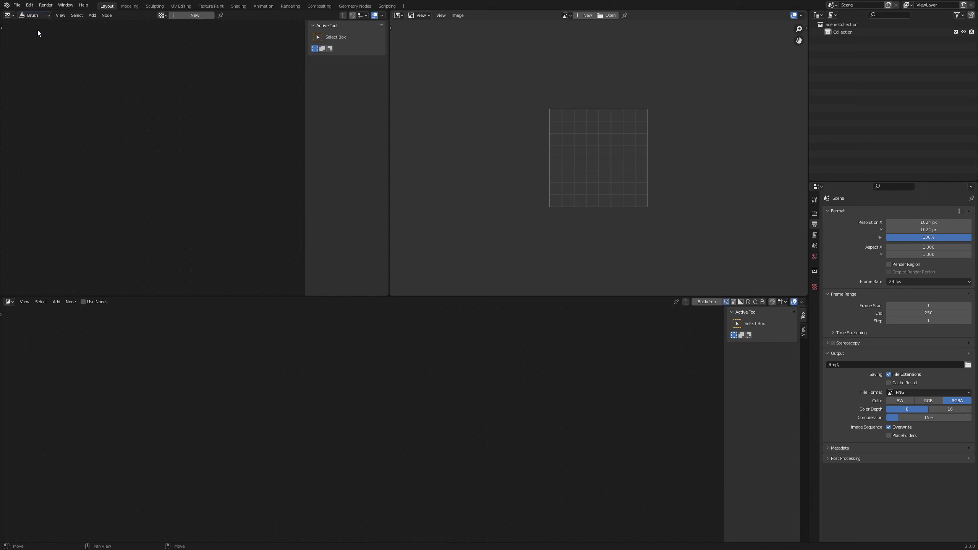
pyautogui.click(187, 15)
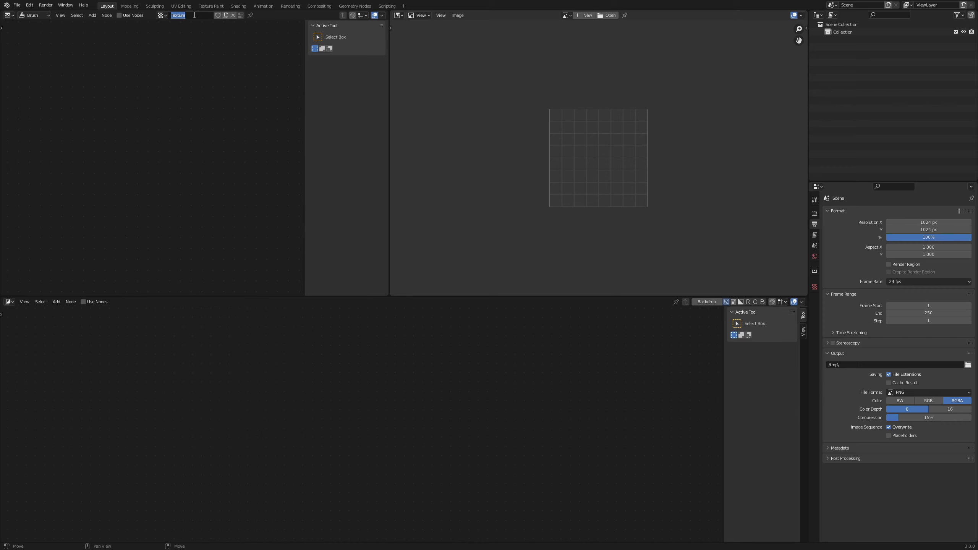
# Name the brush texture 'Beispiel' and enable nodes for it.
pyautogui.write('Beispiel')
pyautogui.press('Return')
pyautogui.click(119, 16)
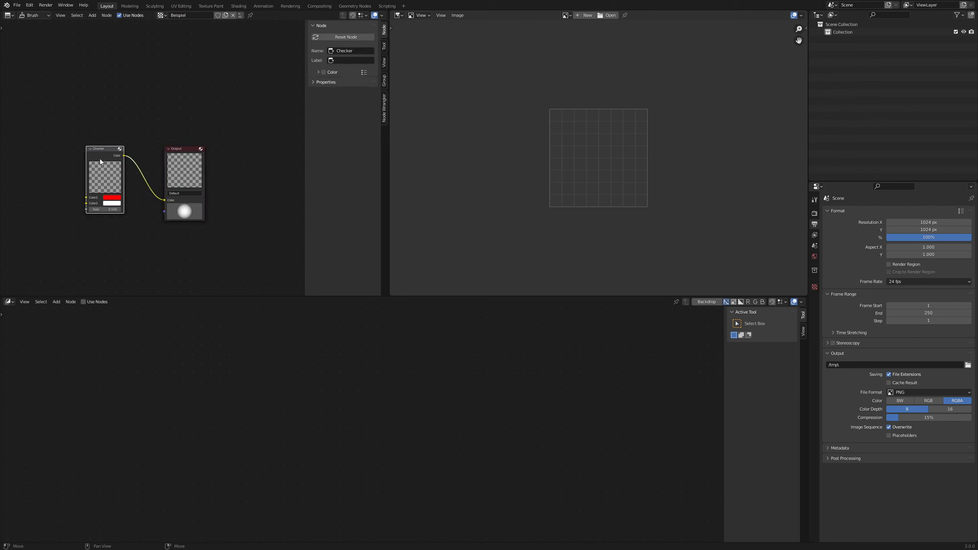
# Replace the default Checker node with a Blend texture node linked to Output.
pyautogui.press('Delete')
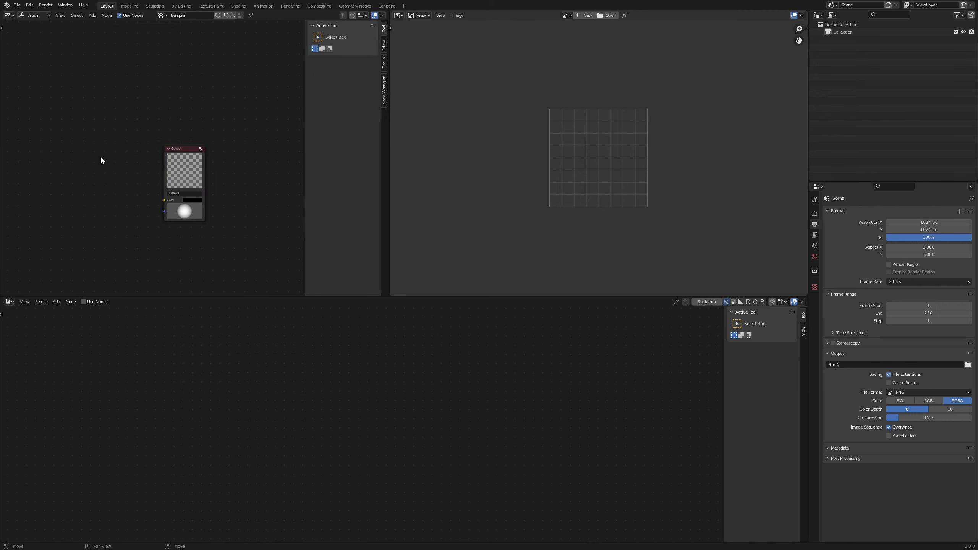
pyautogui.hotkey('shift', 'a')
pyautogui.moveTo(59, 198)
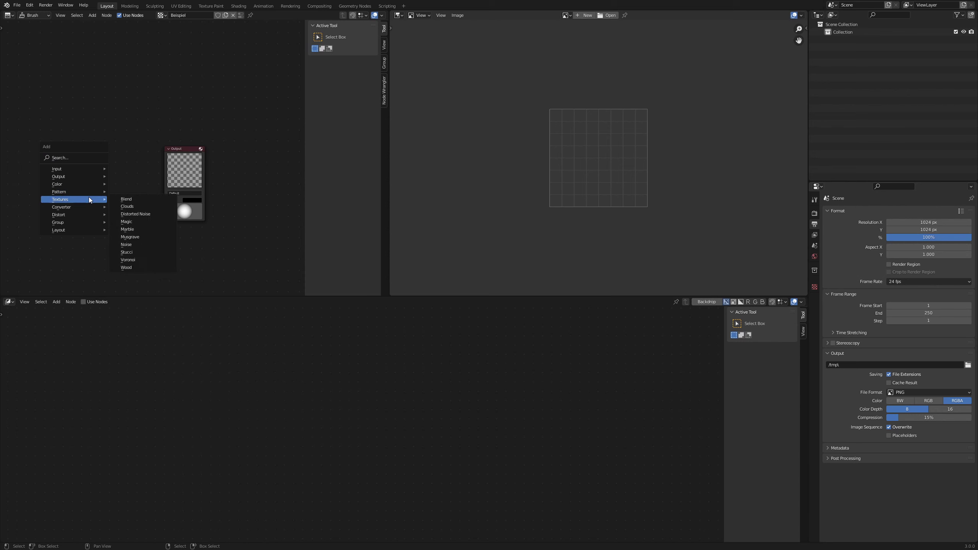
pyautogui.click(170, 198)
pyautogui.click(35, 150)
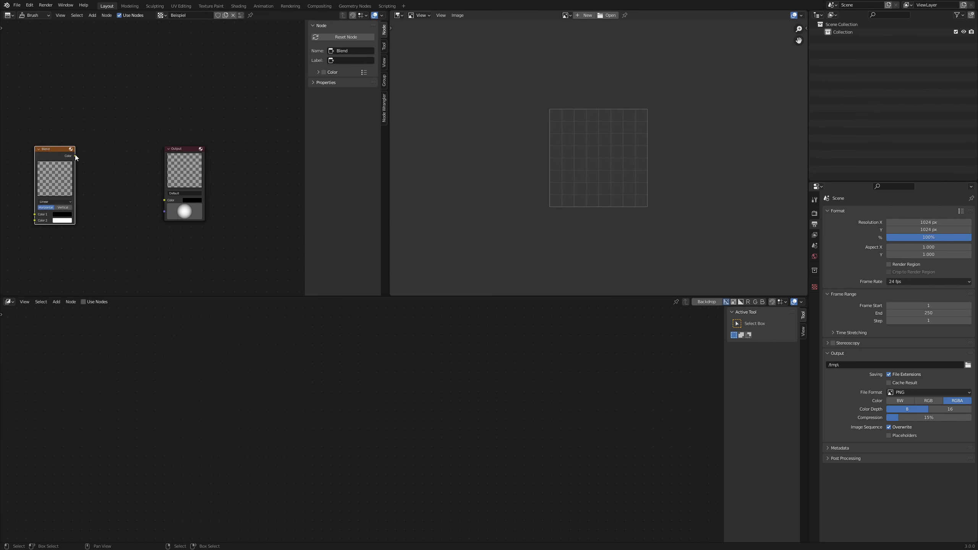
pyautogui.moveTo(75, 156); pyautogui.dragTo(163, 198)
# Replace Render Layers with a Texture node using Beispiel, linked to the Composite image.
pyautogui.click(84, 302)
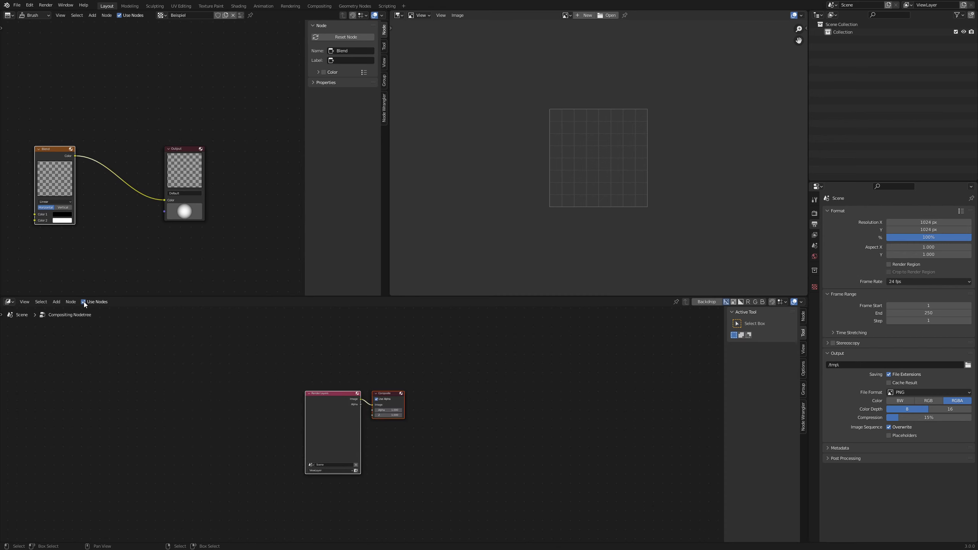
pyautogui.click(324, 403)
pyautogui.press('Delete')
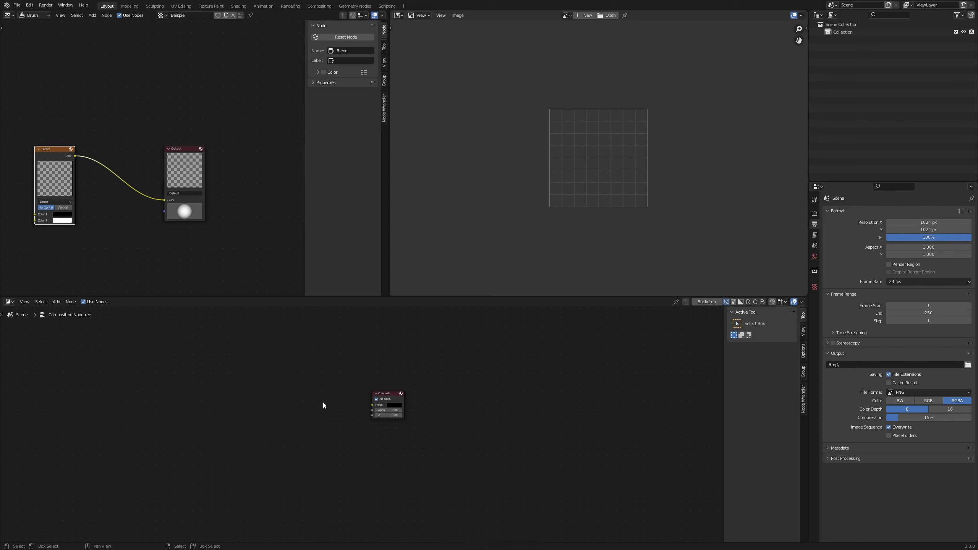
pyautogui.hotkey('shift', 'a')
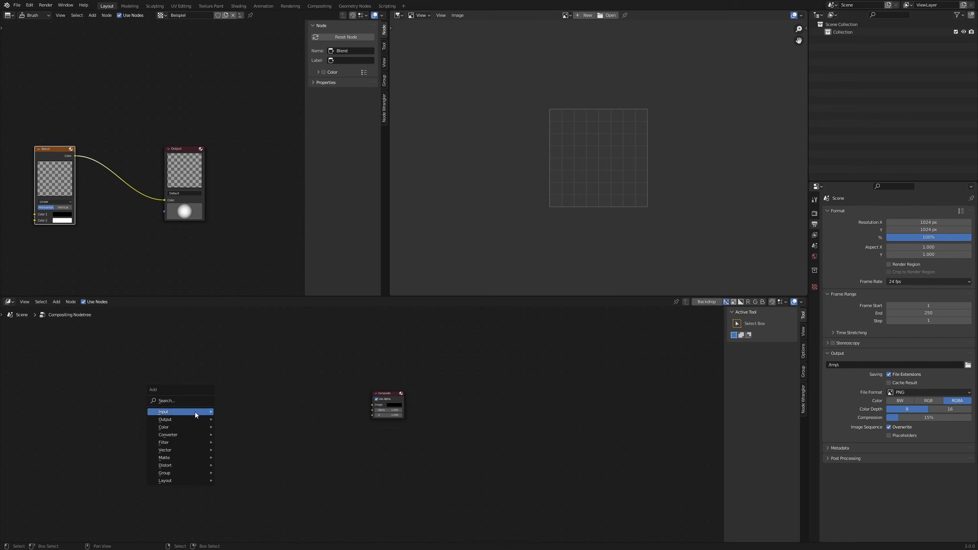
pyautogui.click(245, 475)
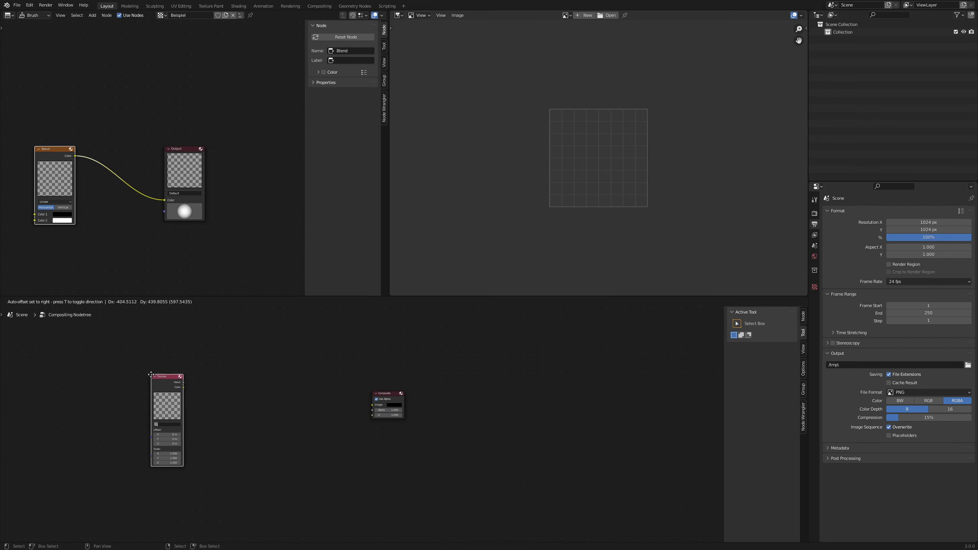
pyautogui.click(203, 411)
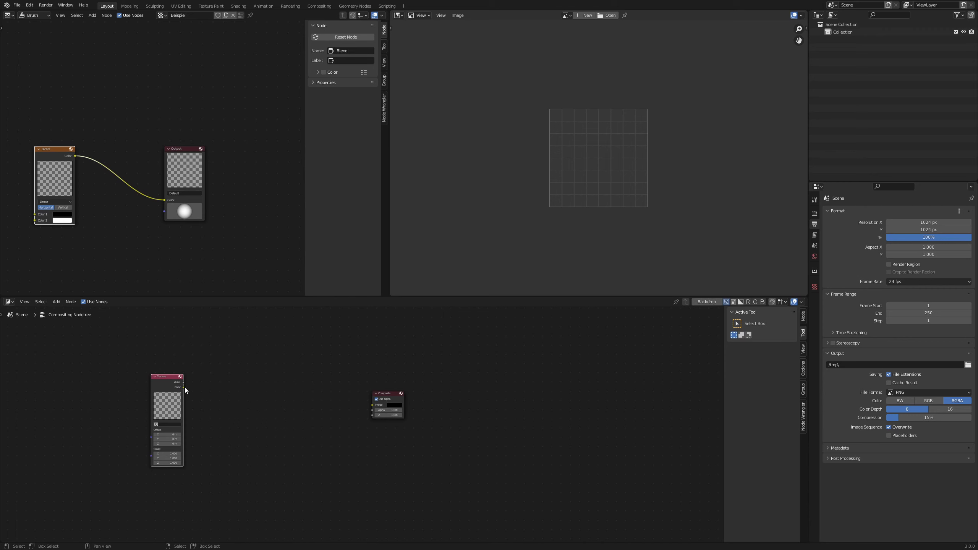
pyautogui.moveTo(183, 387); pyautogui.dragTo(373, 406)
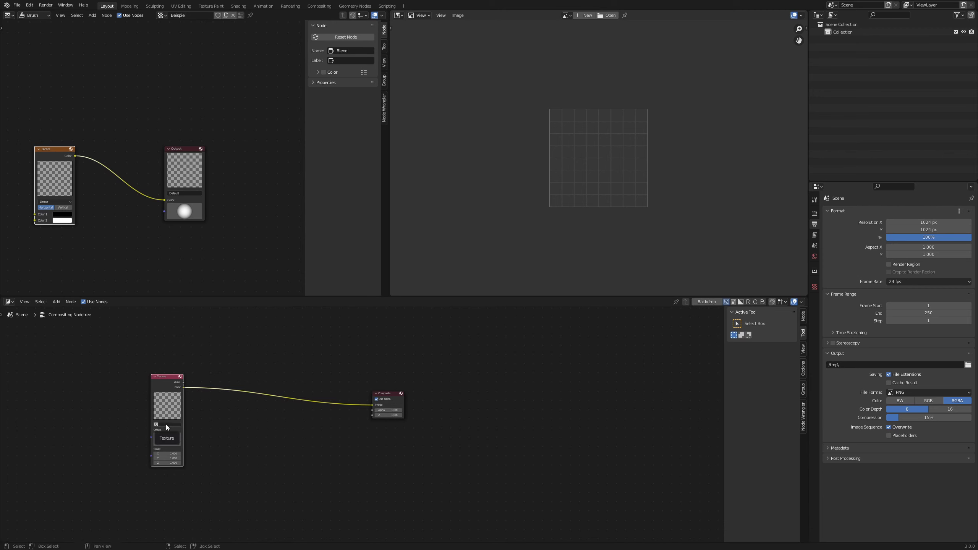
pyautogui.click(167, 427)
pyautogui.click(174, 434)
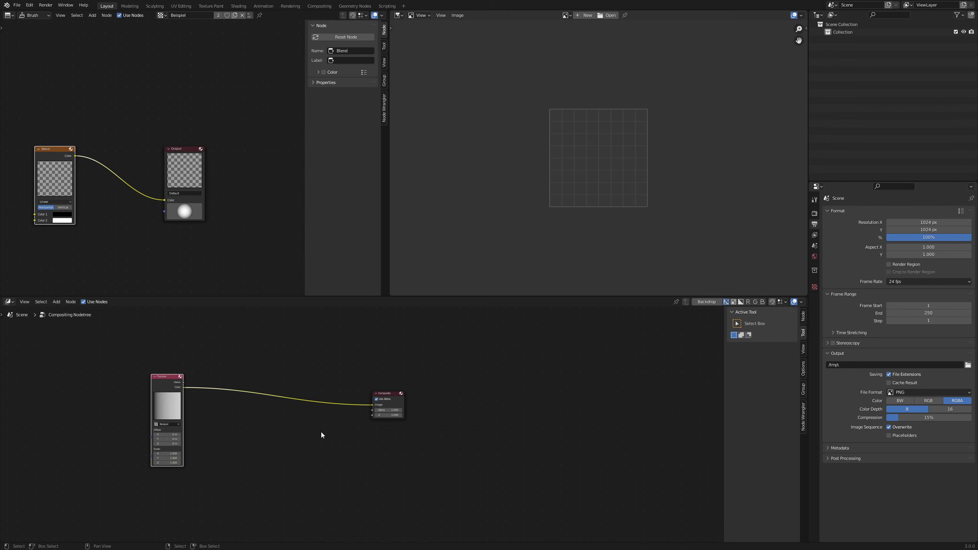
# Add a Viewer node fed from the Texture–Composite link through a reroute point.
pyautogui.scroll(2, 321, 432)
pyautogui.moveTo(321, 431); pyautogui.dragTo(269, 456, button='middle')
pyautogui.scroll(1, 269, 456)
pyautogui.scroll(1, 270, 449)
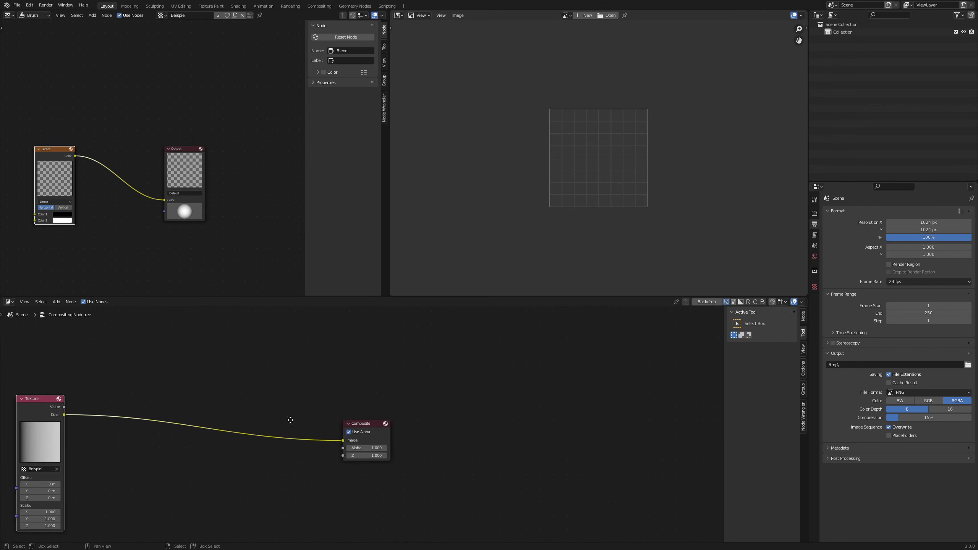
pyautogui.hotkey('shift', 'a')
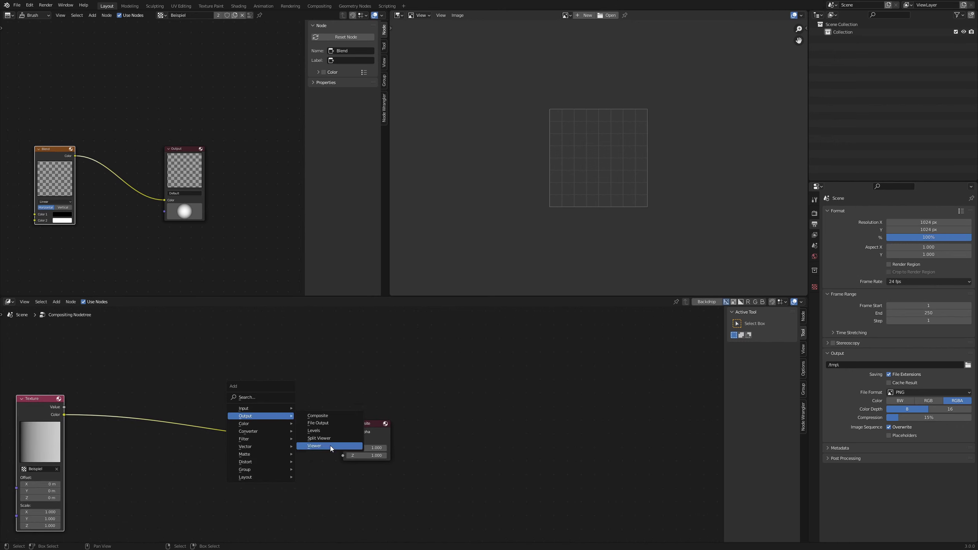
pyautogui.click(330, 446)
pyautogui.click(301, 404)
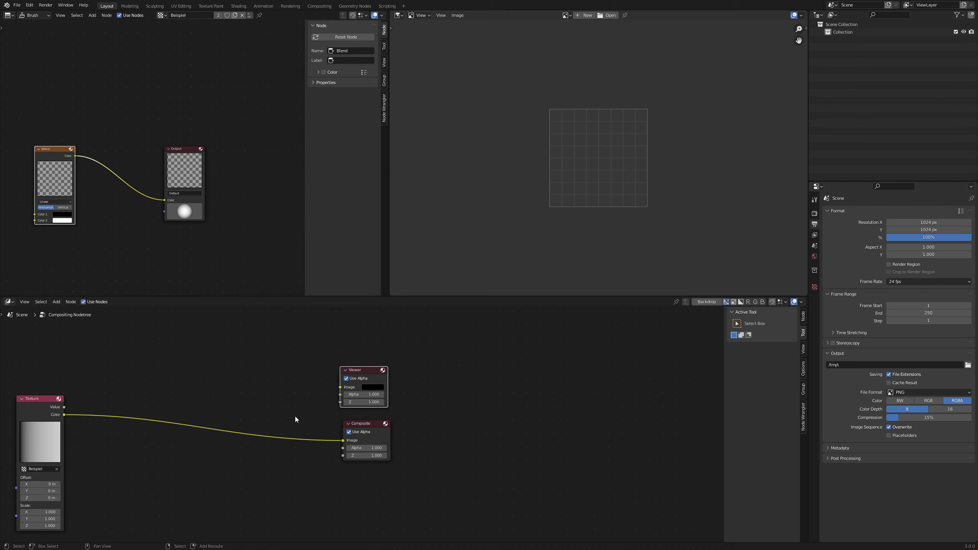
pyautogui.keyDown('shift'); pyautogui.moveTo(295, 414); pyautogui.dragTo(294, 460, button='right'); pyautogui.keyUp('shift')
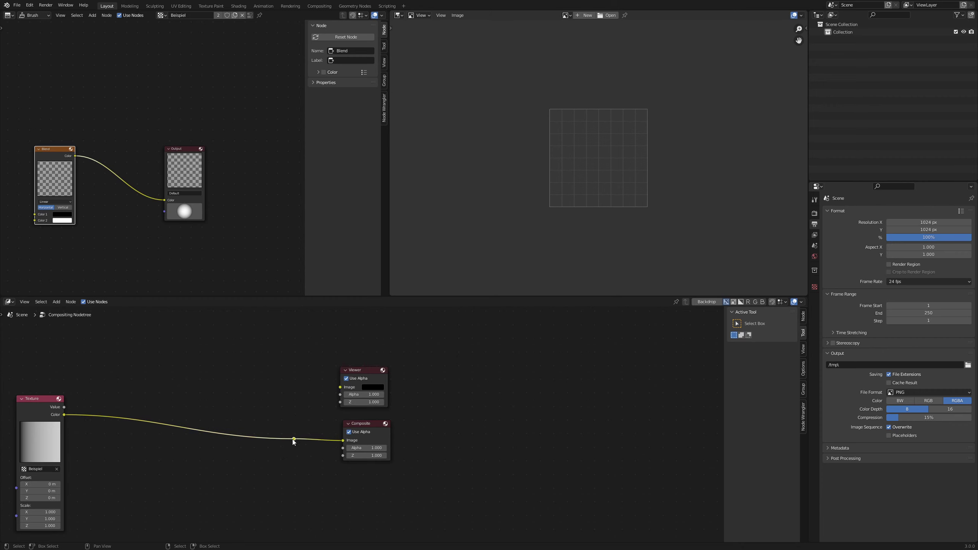
pyautogui.moveTo(294, 439); pyautogui.dragTo(339, 388)
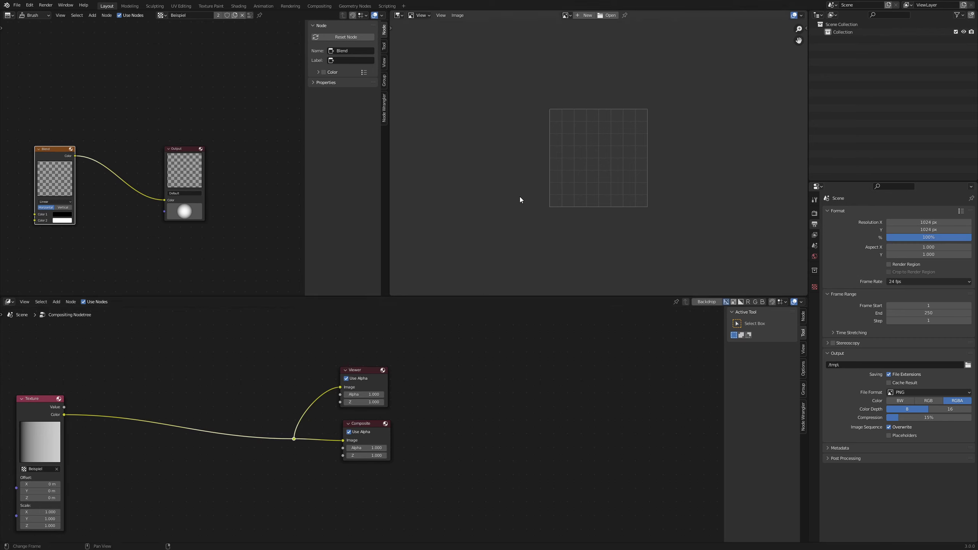
# Show the Viewer Node in the image editor, testing Offset X 0.5 then resetting to 0.
pyautogui.click(567, 16)
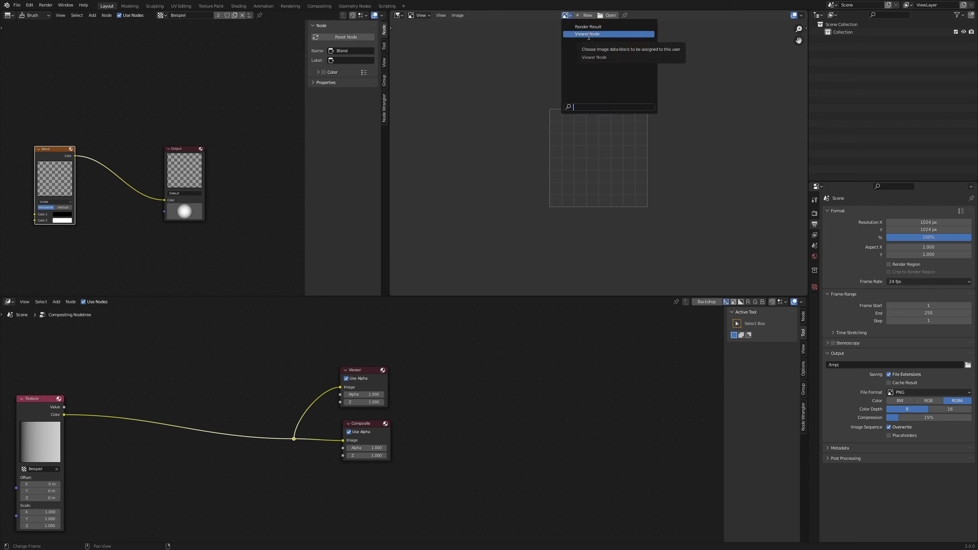
pyautogui.click(589, 34)
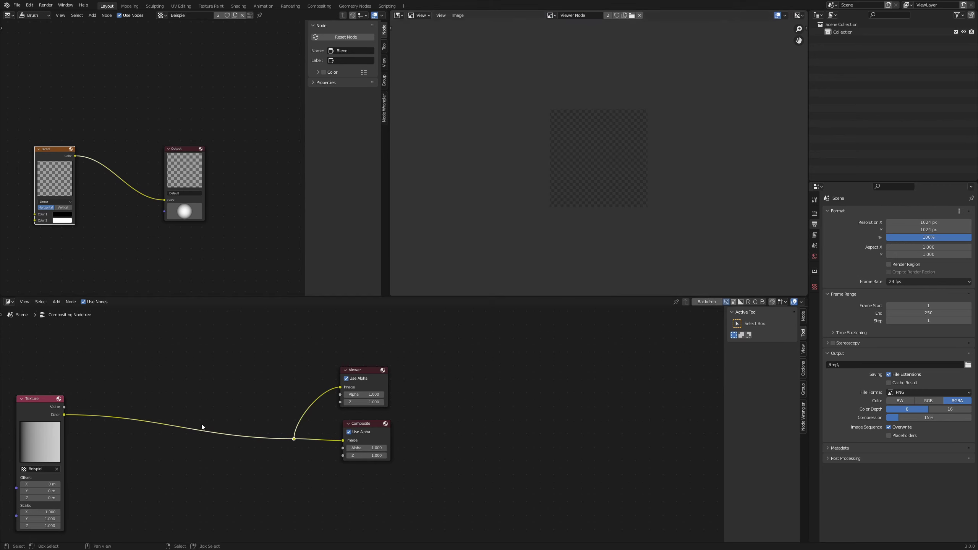
pyautogui.click(43, 485)
pyautogui.write('0.5')
pyautogui.press('Return')
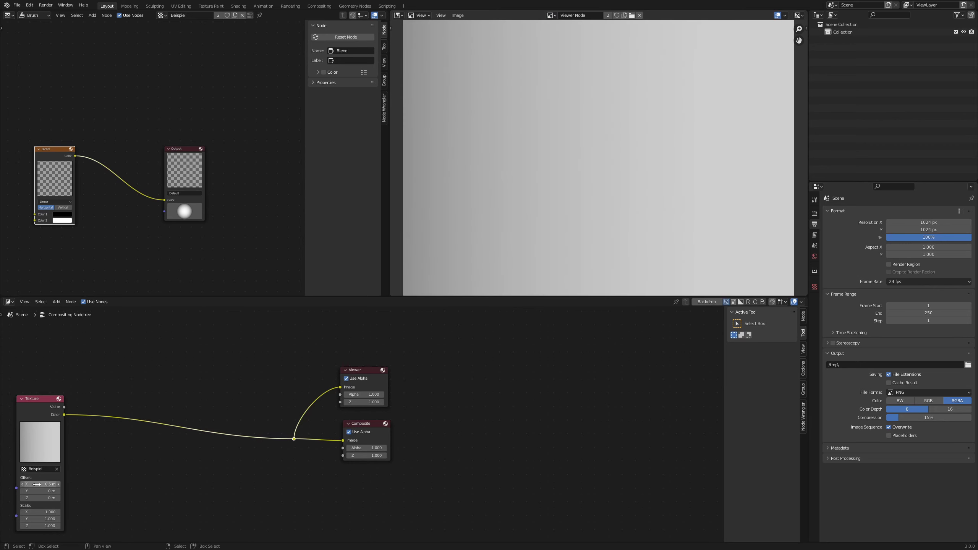
pyautogui.click(56, 485)
pyautogui.write('0')
pyautogui.press('Return')
pyautogui.scroll(-3, 512, 170)
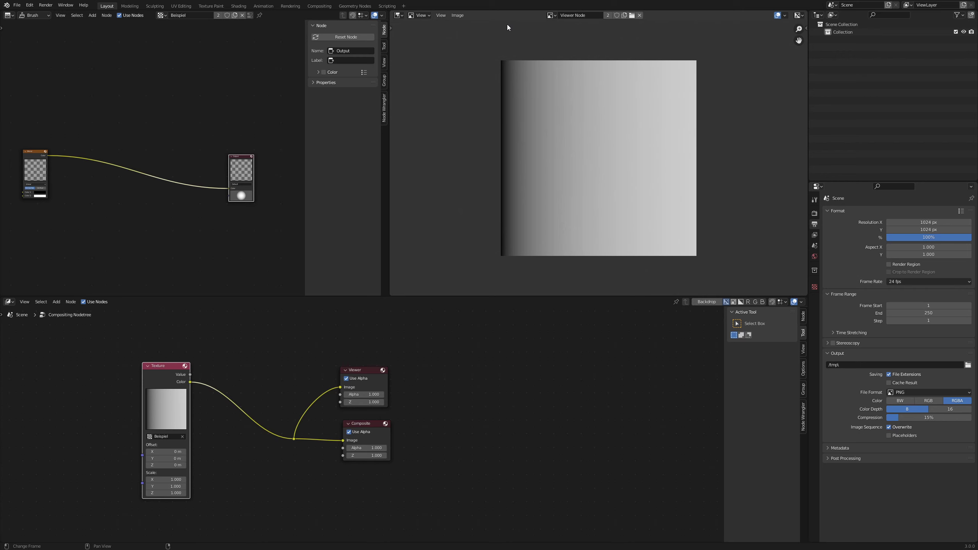
# Insert an RGB Curves node on the Blend→Output link and widen the node editor.
pyautogui.hotkey('shift', 'a')
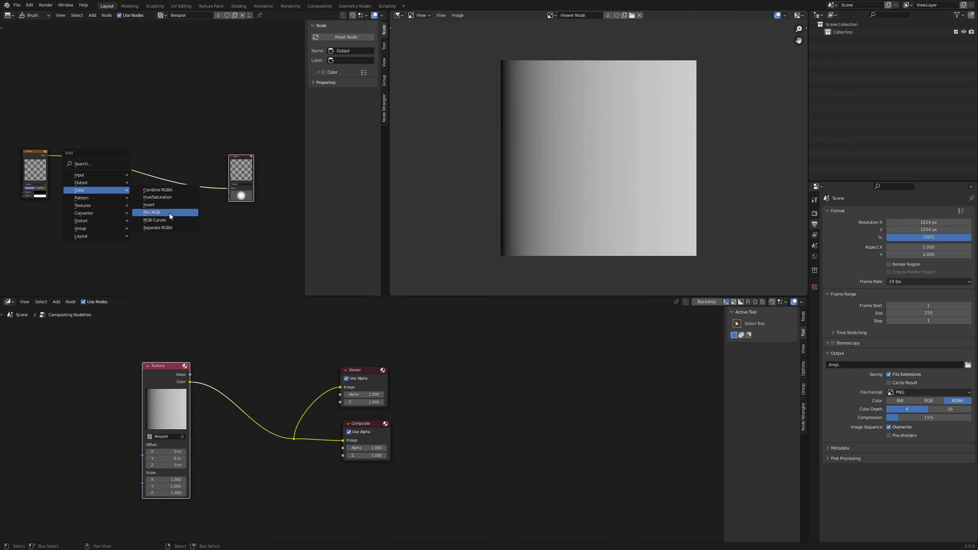
pyautogui.click(163, 220)
pyautogui.click(120, 157)
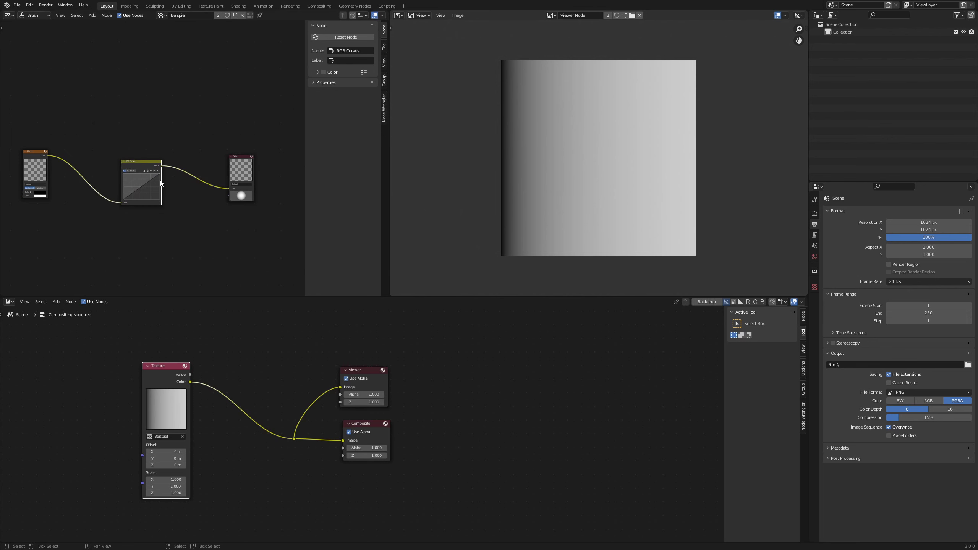
pyautogui.scroll(2, 160, 180)
pyautogui.scroll(2, 184, 202)
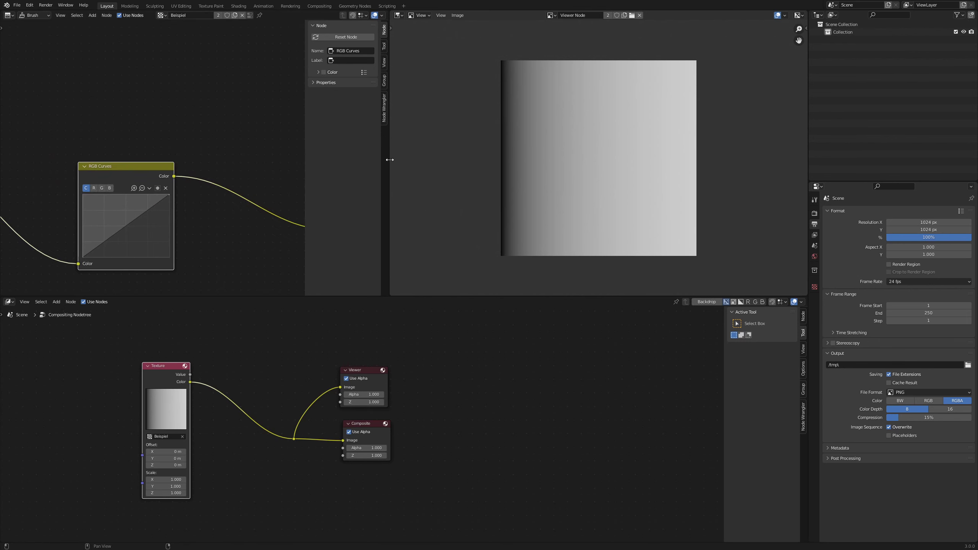
pyautogui.moveTo(386, 159); pyautogui.dragTo(525, 159)
pyautogui.moveTo(271, 171); pyautogui.dragTo(354, 137, button='middle')
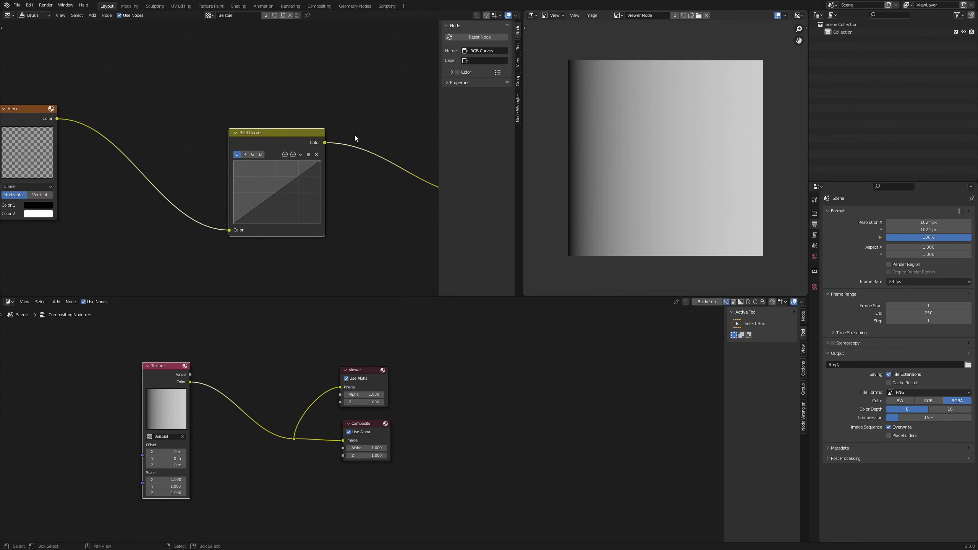
# Add control points and drag the RGB curve's end to 0, forming a low arch.
pyautogui.click(279, 190)
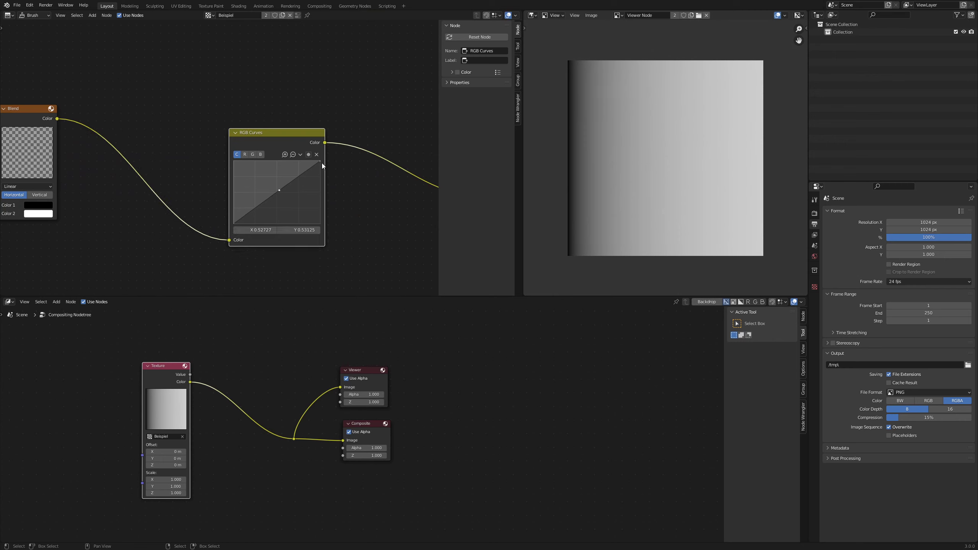
pyautogui.moveTo(321, 161); pyautogui.dragTo(319, 148)
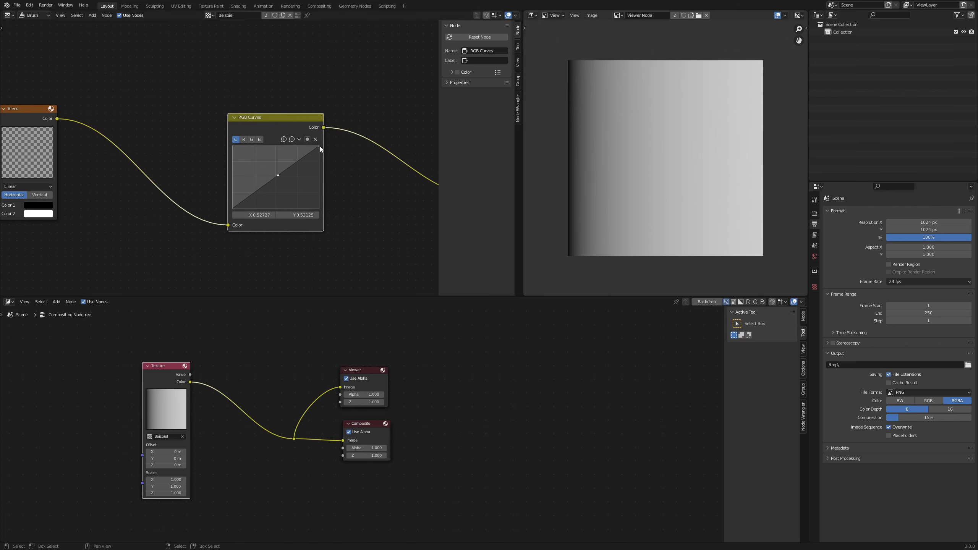
pyautogui.moveTo(319, 147); pyautogui.dragTo(319, 208)
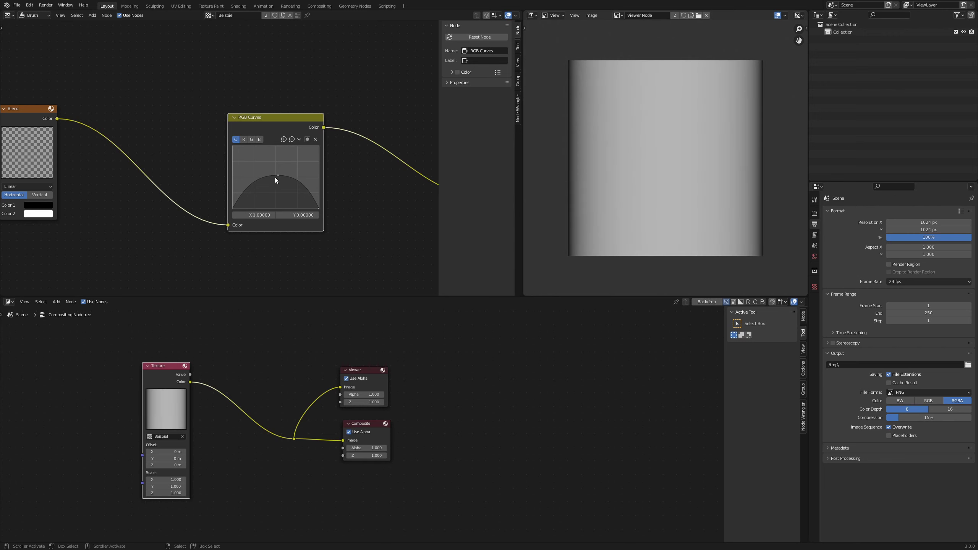
pyautogui.moveTo(278, 176); pyautogui.dragTo(298, 192)
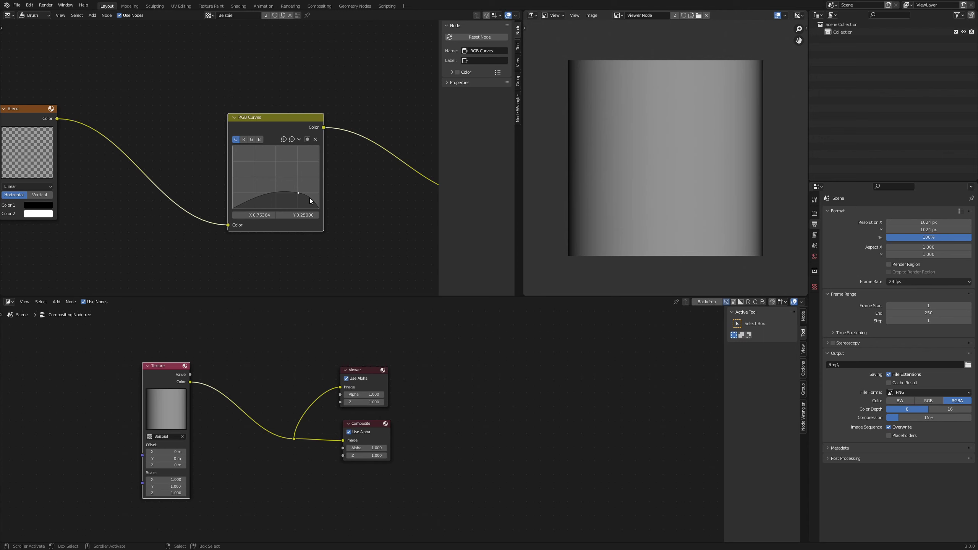
pyautogui.moveTo(309, 197); pyautogui.dragTo(304, 206)
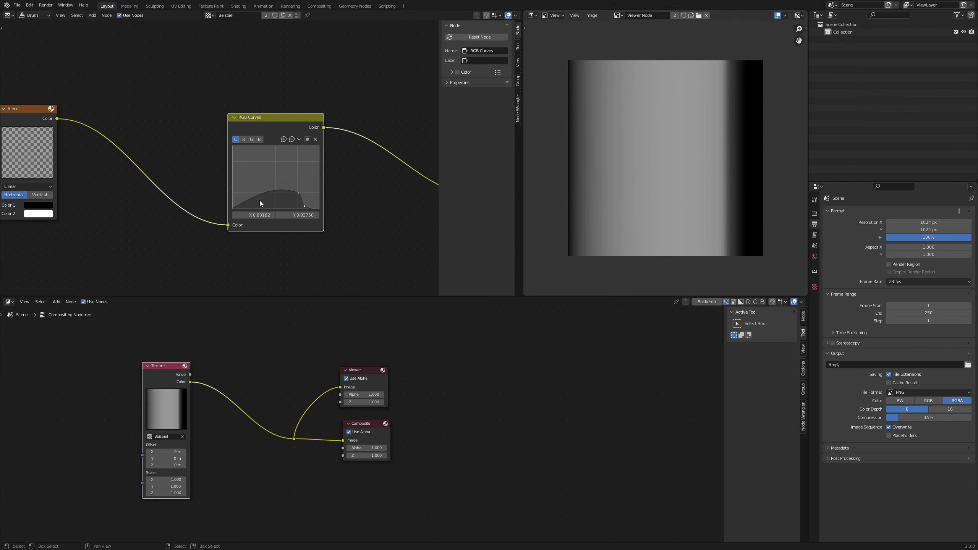
pyautogui.moveTo(262, 195); pyautogui.dragTo(272, 203)
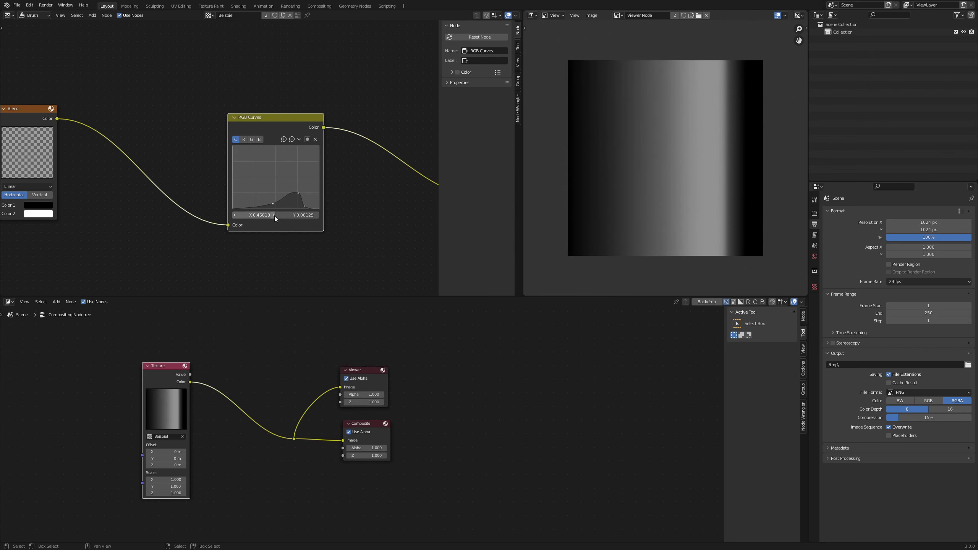
pyautogui.moveTo(273, 205); pyautogui.dragTo(280, 212)
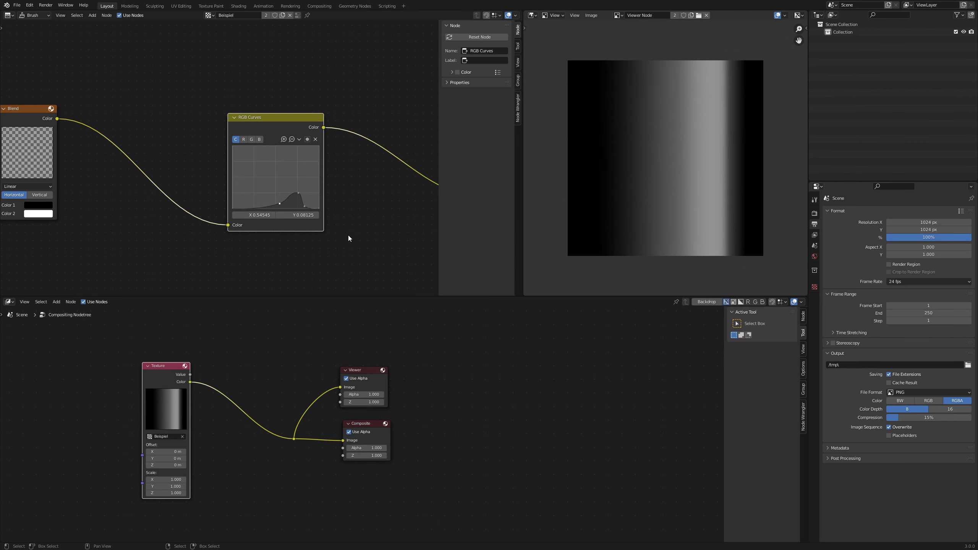
# Move the RGB Curves and Blend nodes down-left to tidy the tree.
pyautogui.scroll(-1, 345, 229)
pyautogui.scroll(-2, 311, 214)
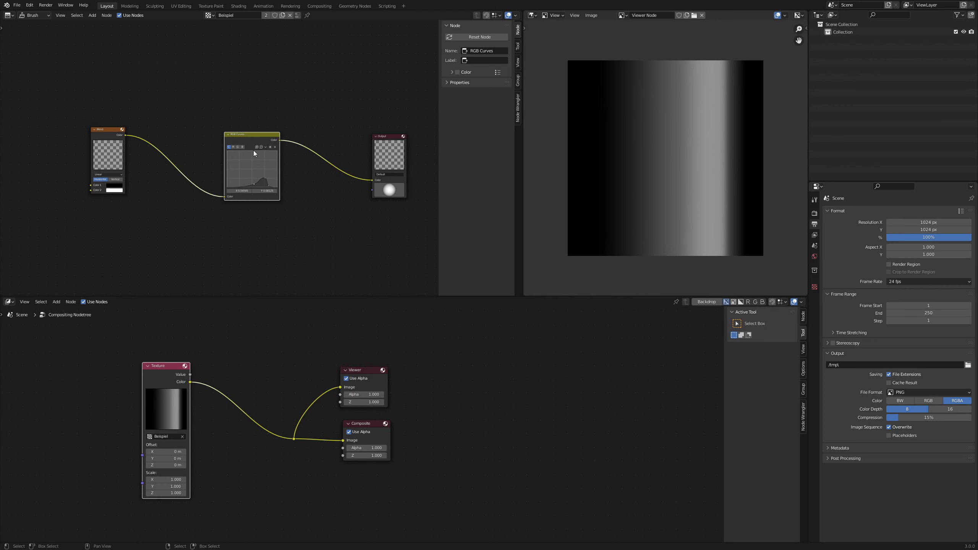
pyautogui.moveTo(252, 135); pyautogui.dragTo(246, 166)
pyautogui.moveTo(110, 130); pyautogui.dragTo(105, 165)
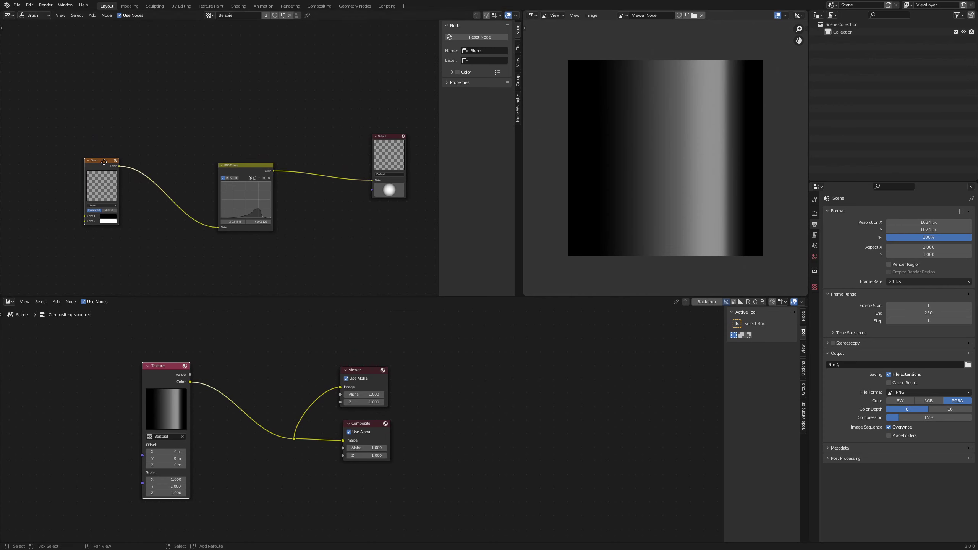
# Duplicate the Blend node, set the copy to Spherical and connect it to Output.
pyautogui.hotkey('shift', 'd')
pyautogui.click(103, 72)
pyautogui.scroll(1, 152, 111)
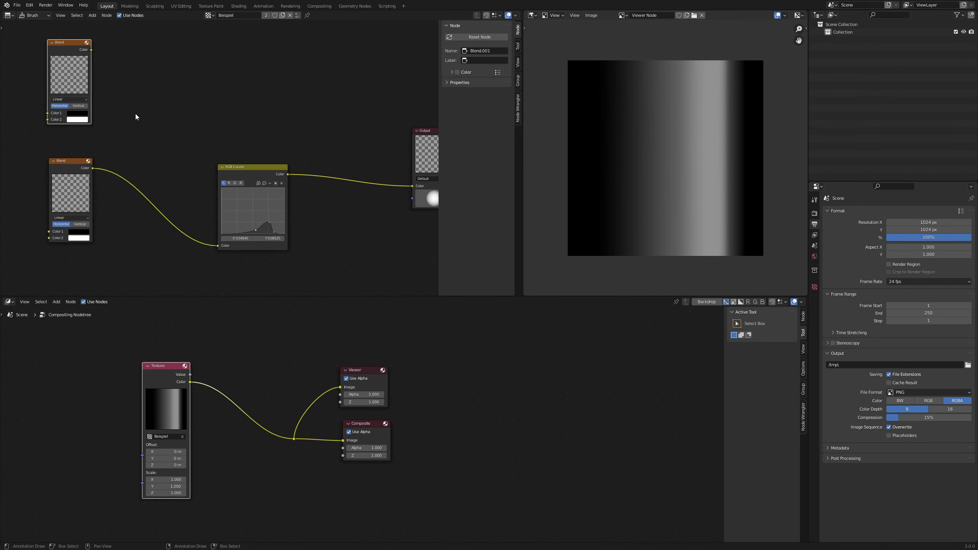
pyautogui.scroll(1, 136, 113)
pyautogui.click(82, 116)
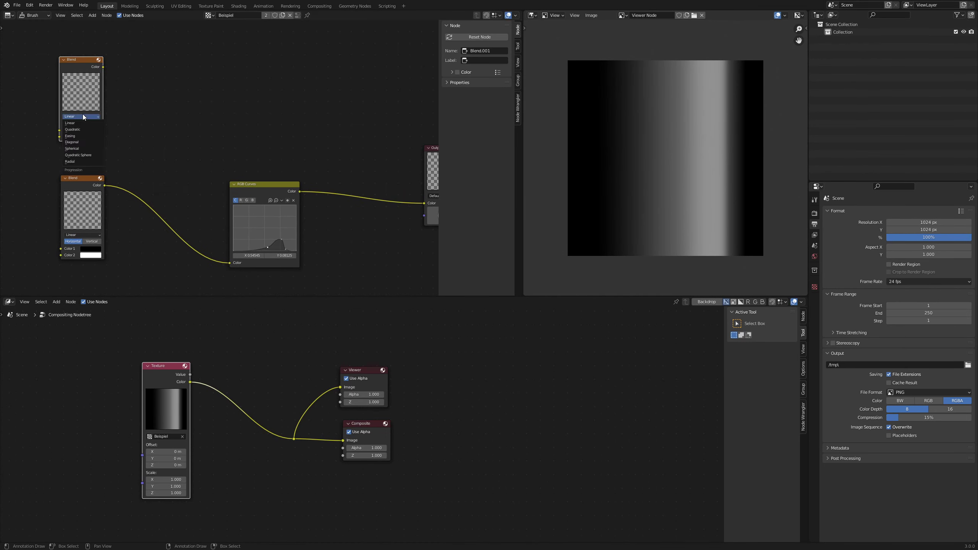
pyautogui.click(92, 149)
pyautogui.moveTo(148, 93); pyautogui.dragTo(102, 88, button='middle')
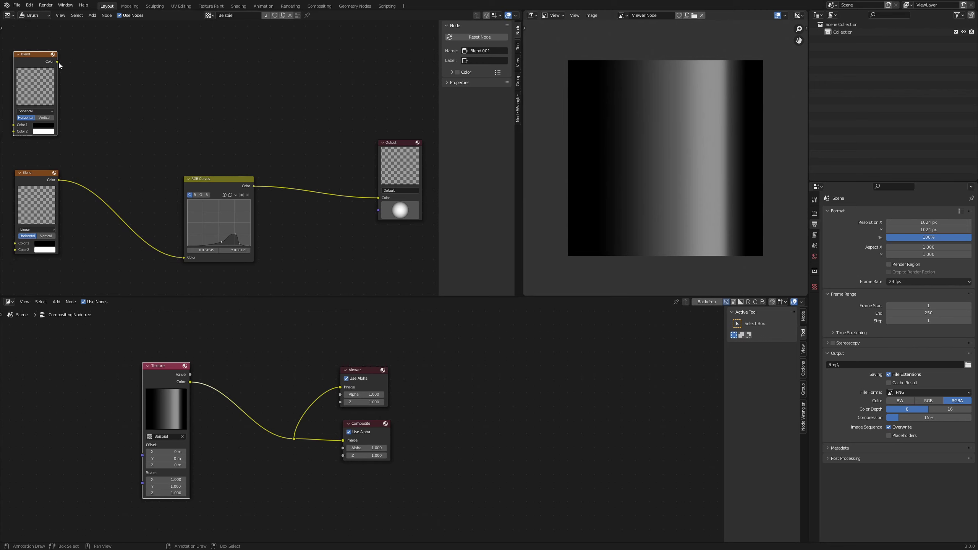
pyautogui.moveTo(58, 63); pyautogui.dragTo(381, 196)
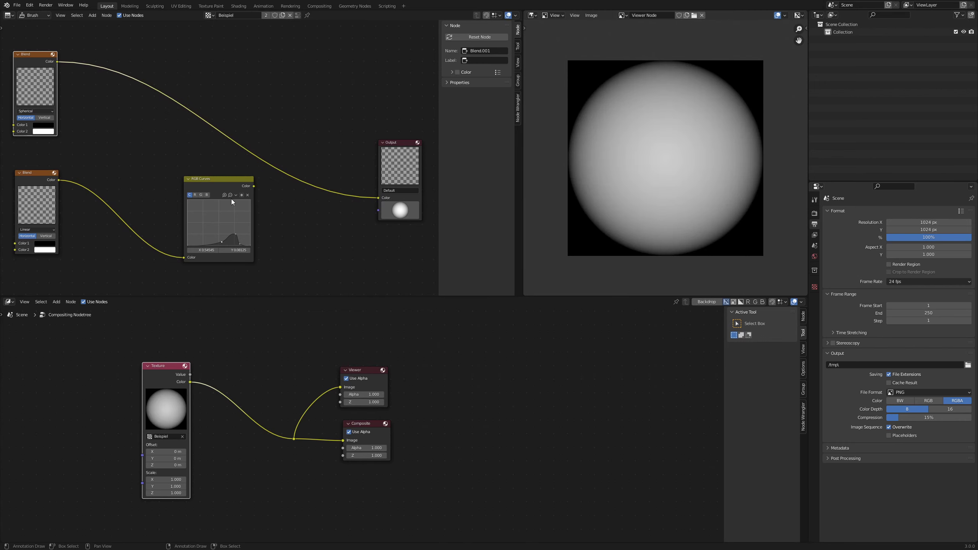
# Rearrange the RGB Curves and spherical Blend nodes in the tree.
pyautogui.moveTo(199, 185); pyautogui.dragTo(202, 198)
pyautogui.moveTo(39, 81); pyautogui.dragTo(94, 114, button='middle')
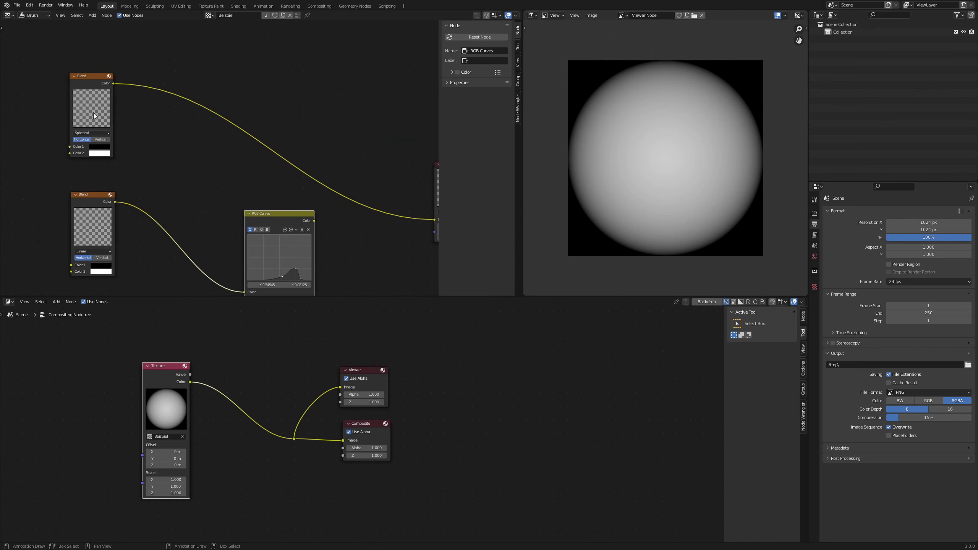
pyautogui.scroll(-1, 87, 83)
pyautogui.scroll(-1, 87, 83)
pyautogui.moveTo(118, 101); pyautogui.dragTo(67, 92)
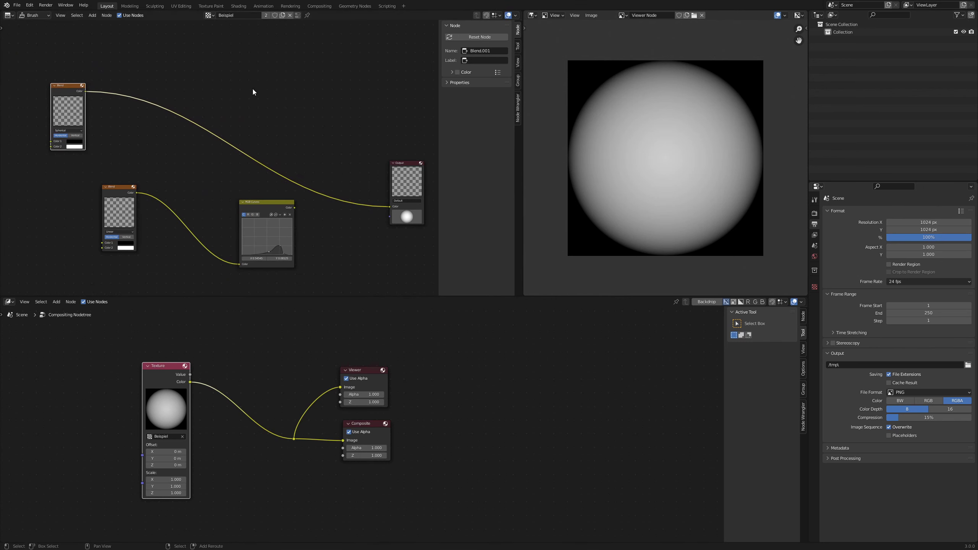
pyautogui.hotkey('shift', 'a')
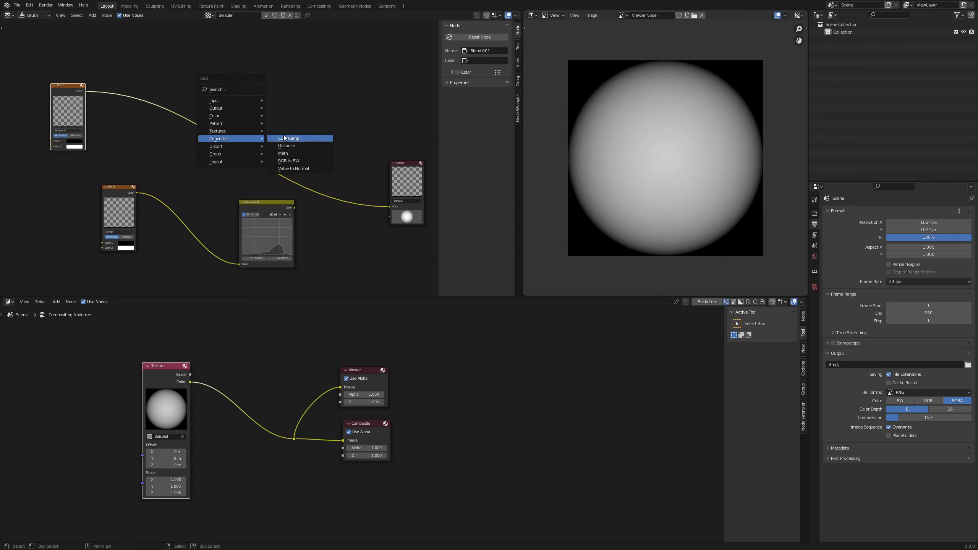
# Insert a ColorRamp after the spherical Blend and slide its black stop right to shrink the sphere.
pyautogui.click(289, 137)
pyautogui.click(124, 104)
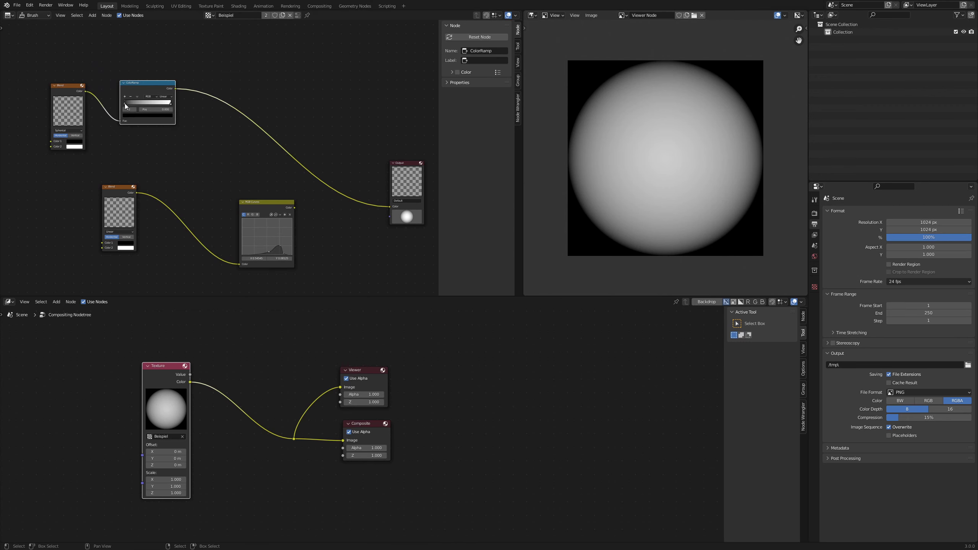
pyautogui.moveTo(125, 103); pyautogui.dragTo(153, 104)
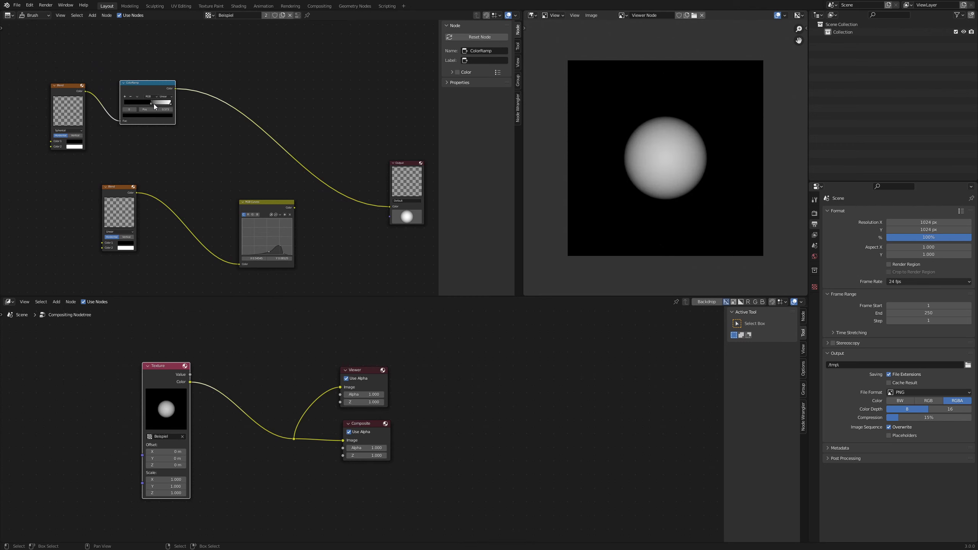
pyautogui.moveTo(154, 104); pyautogui.dragTo(156, 104)
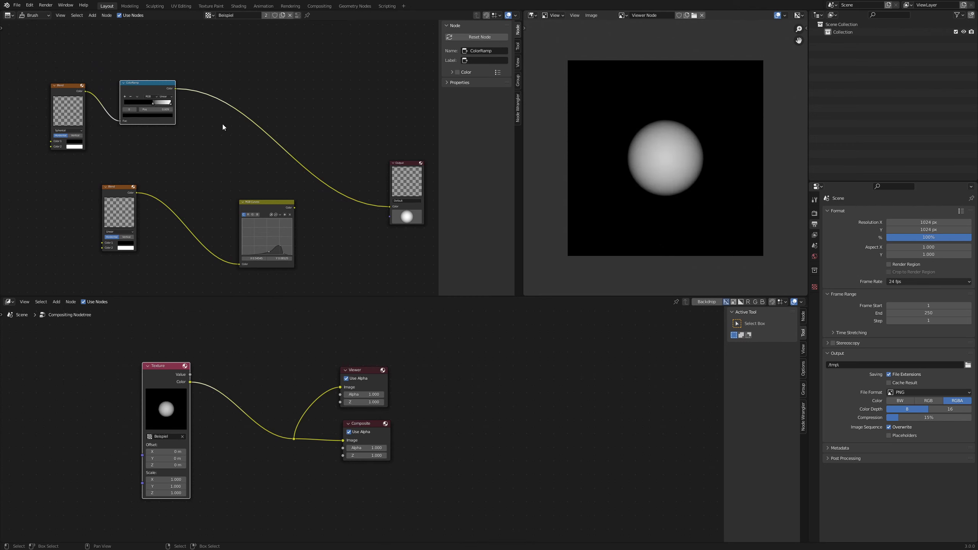
# Insert a Scale node with X 4 before Output, narrowing the sphere to an ellipse.
pyautogui.hotkey('shift', 'a')
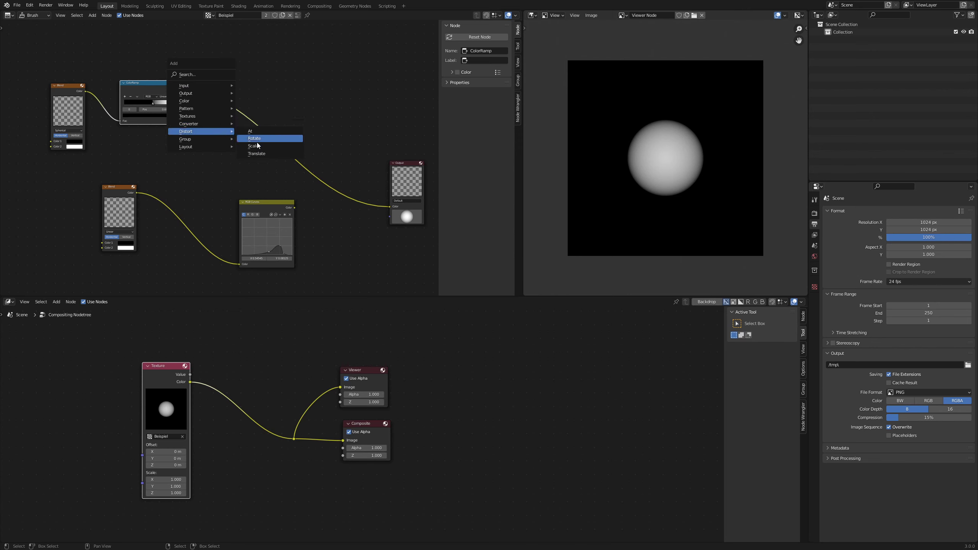
pyautogui.click(253, 146)
pyautogui.click(219, 111)
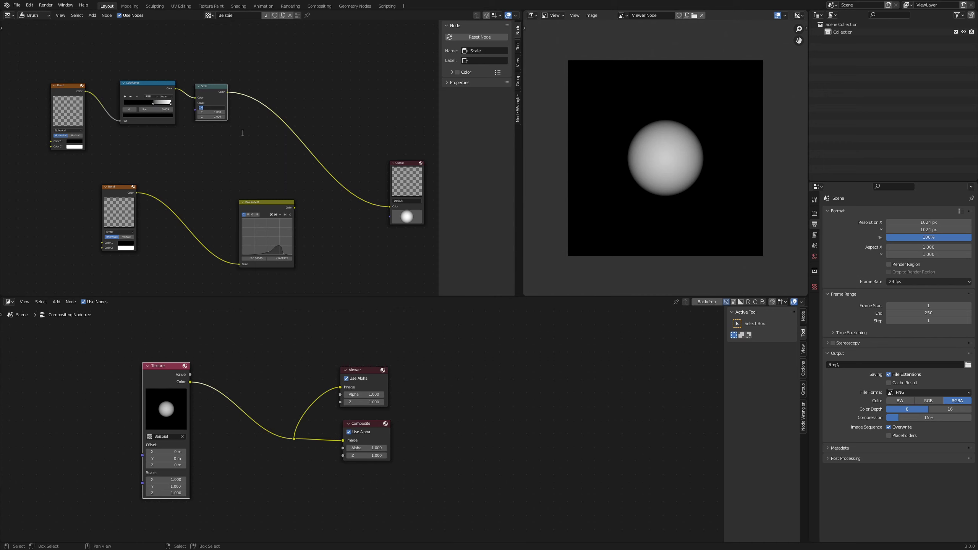
pyautogui.press('Return')
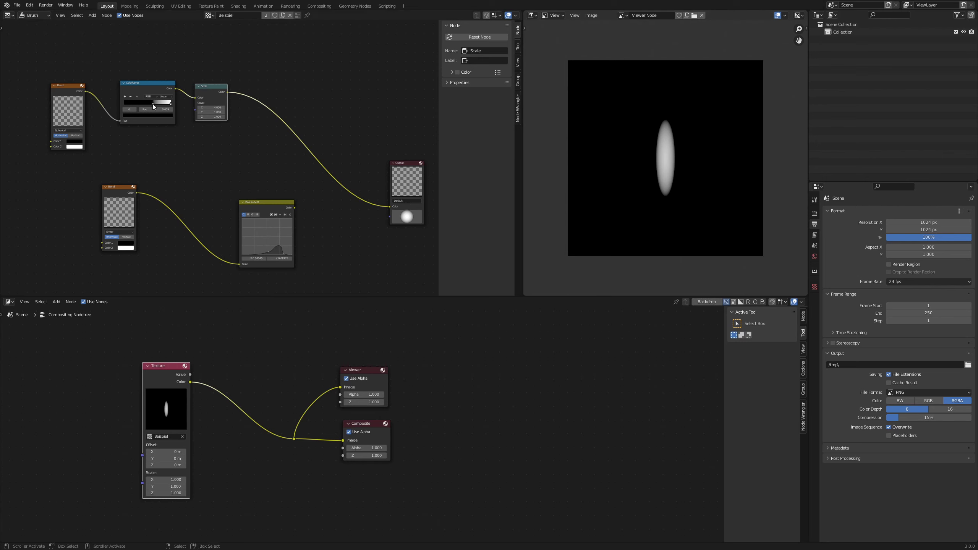
pyautogui.moveTo(152, 105); pyautogui.dragTo(156, 104)
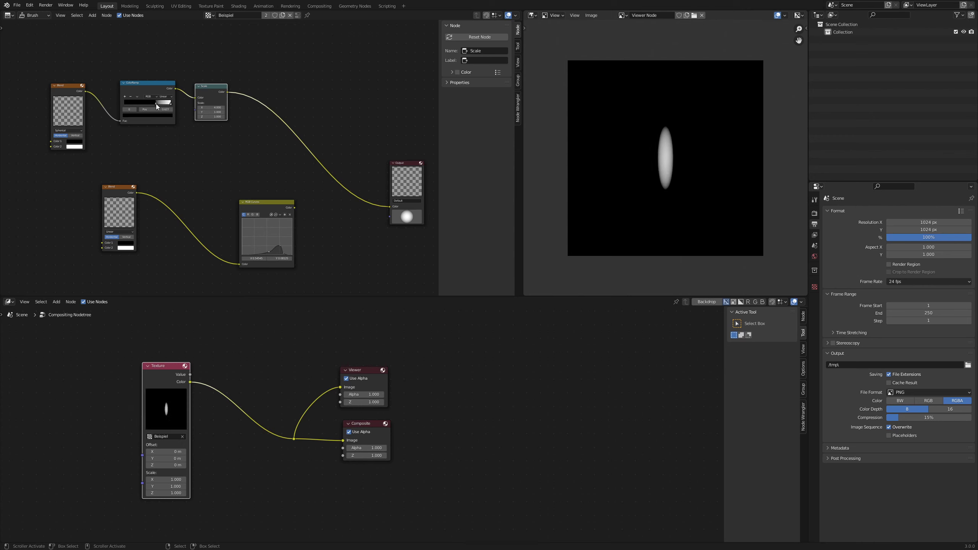
# Rearrange the lower Blend and RGB Curves nodes to sit side by side.
pyautogui.moveTo(284, 168); pyautogui.dragTo(246, 156, button='middle')
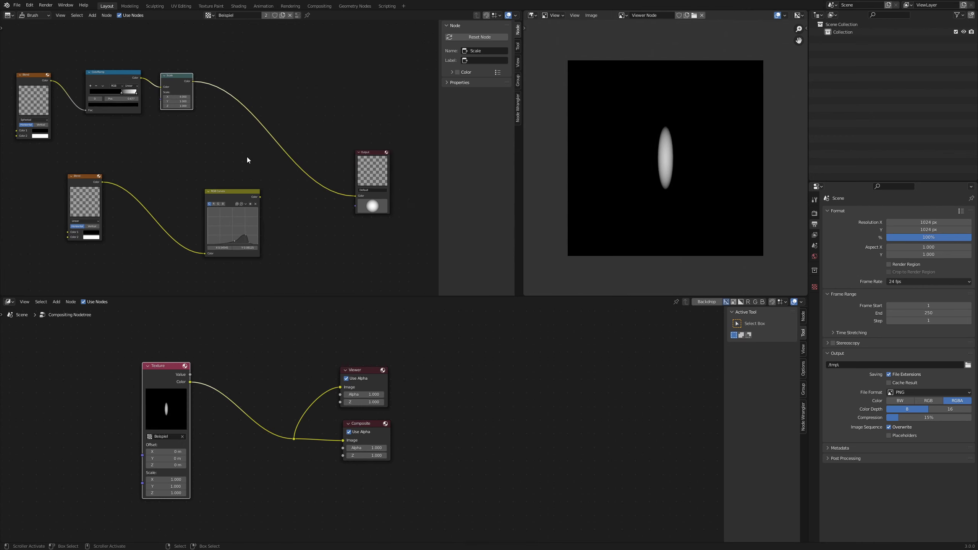
pyautogui.moveTo(230, 198); pyautogui.dragTo(179, 180)
pyautogui.click(92, 179)
pyautogui.press('h')
pyautogui.moveTo(92, 179); pyautogui.dragTo(54, 179)
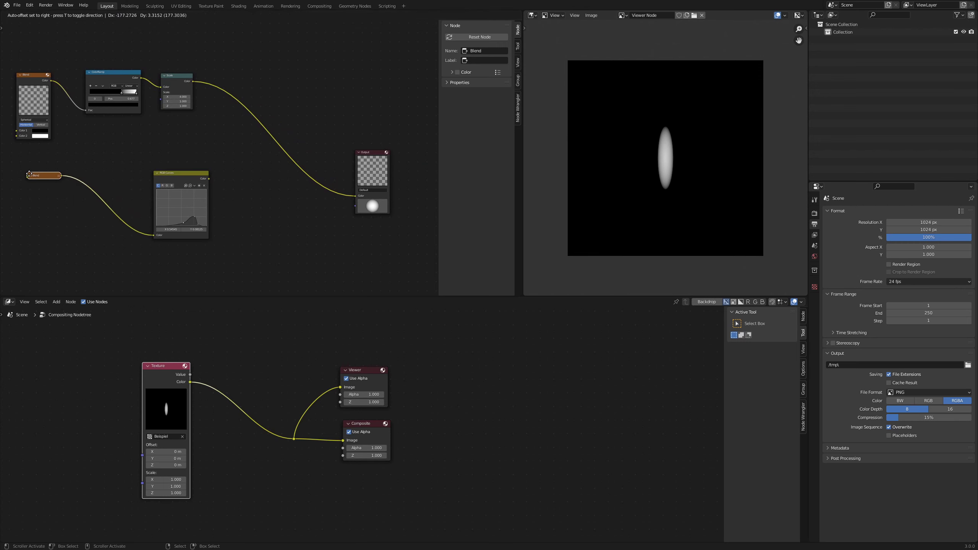
pyautogui.moveTo(188, 177); pyautogui.dragTo(135, 171)
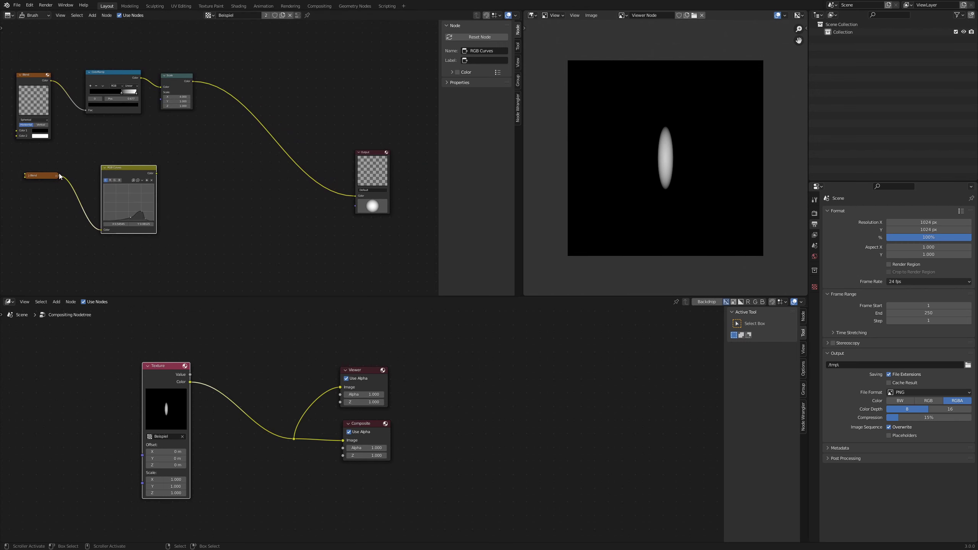
pyautogui.click(28, 176)
# Add a Mix node between Scale and Output, with RGB Curves feeding its Color2 input.
pyautogui.hotkey('shift', 'a')
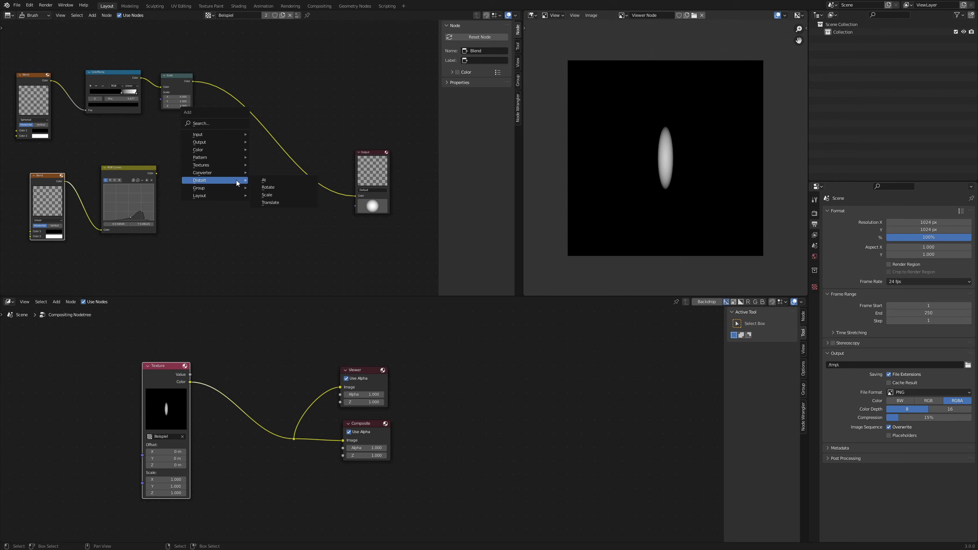
pyautogui.moveTo(214, 149)
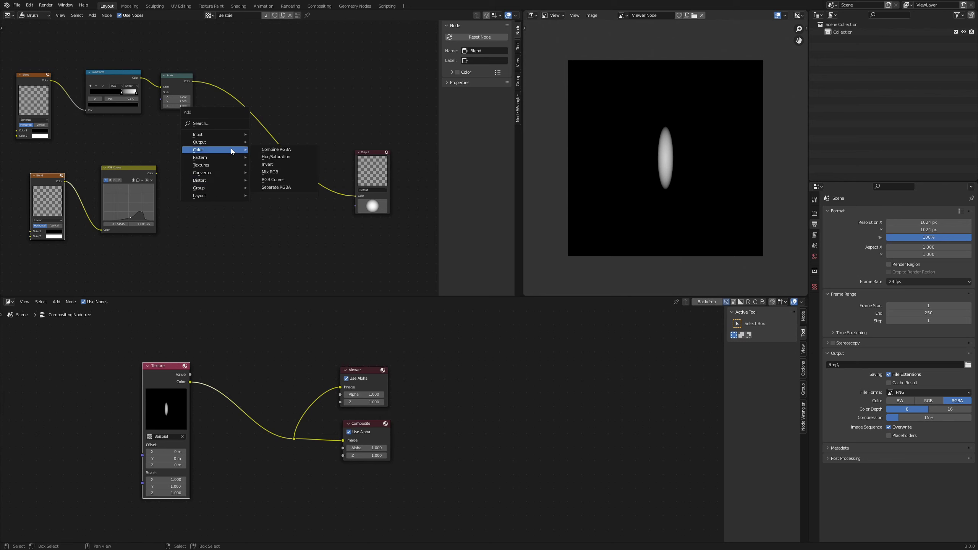
pyautogui.click(288, 172)
pyautogui.click(255, 120)
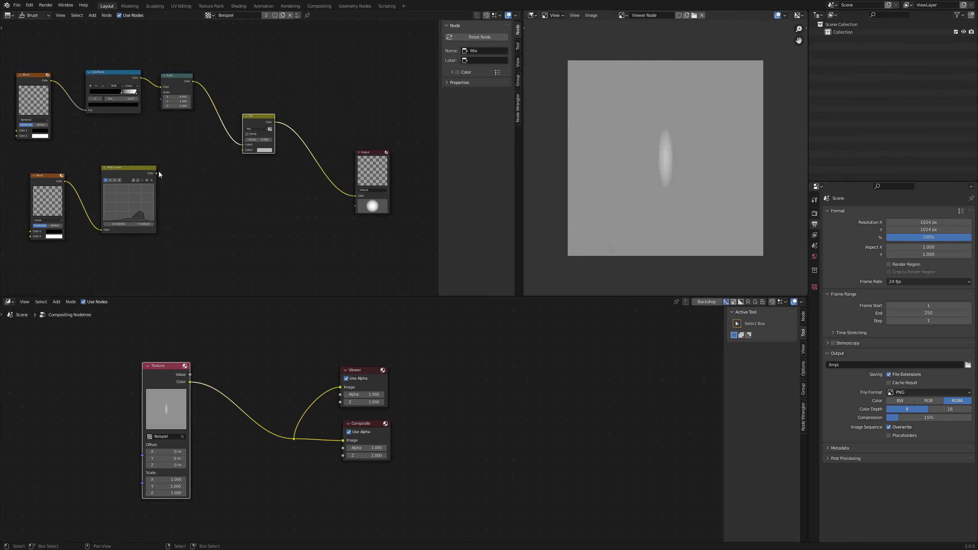
pyautogui.moveTo(157, 173); pyautogui.dragTo(373, 133)
pyautogui.keyDown('ctrl'); pyautogui.scroll(-5, 281, 173); pyautogui.keyUp('ctrl')
pyautogui.scroll(-1, 243, 175)
pyautogui.moveTo(247, 179); pyautogui.dragTo(270, 181, button='middle')
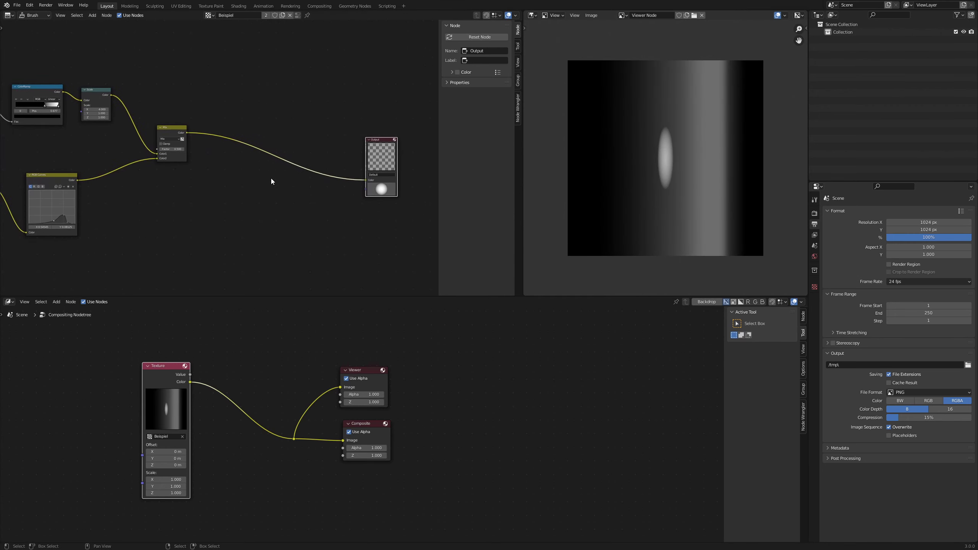
pyautogui.hotkey('shift', 'a')
pyautogui.press('Escape')
pyautogui.moveTo(168, 131); pyautogui.dragTo(208, 135)
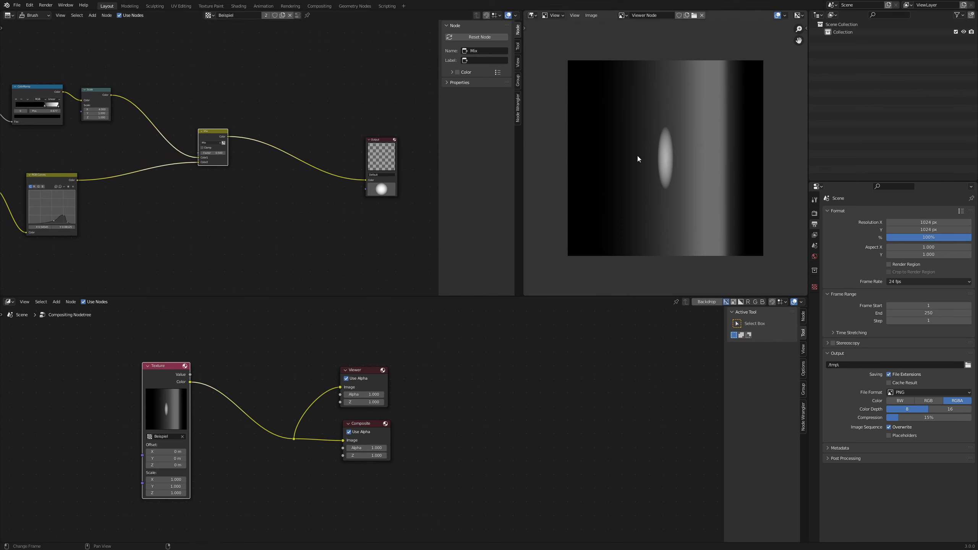
# Insert a Translate node between Scale and Mix with an X offset of 0.2 m.
pyautogui.hotkey('shift', 'a')
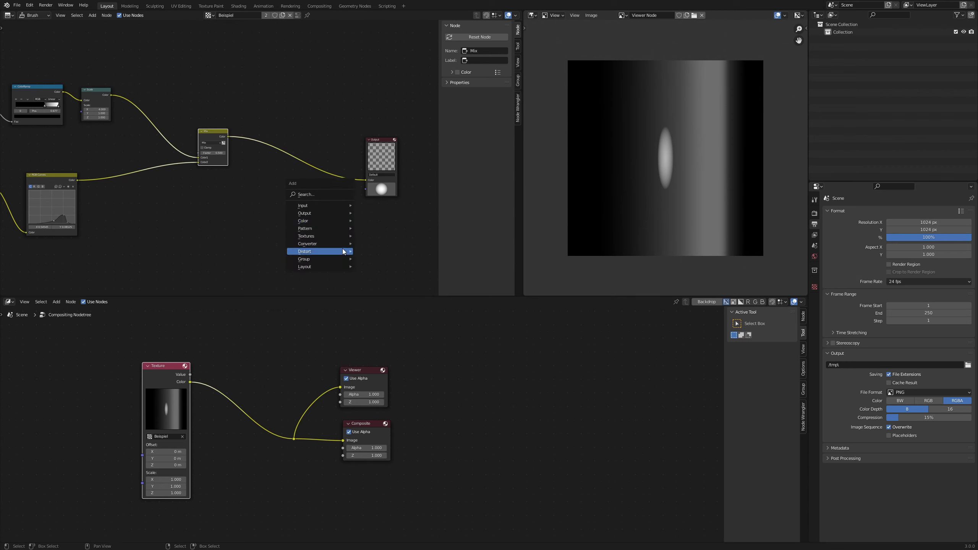
pyautogui.click(376, 274)
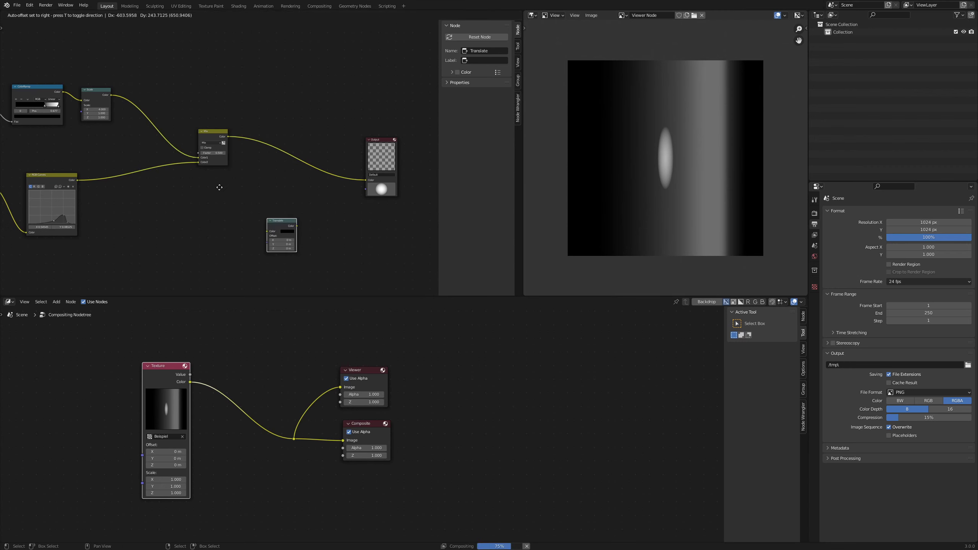
pyautogui.click(145, 122)
pyautogui.scroll(2, 146, 123)
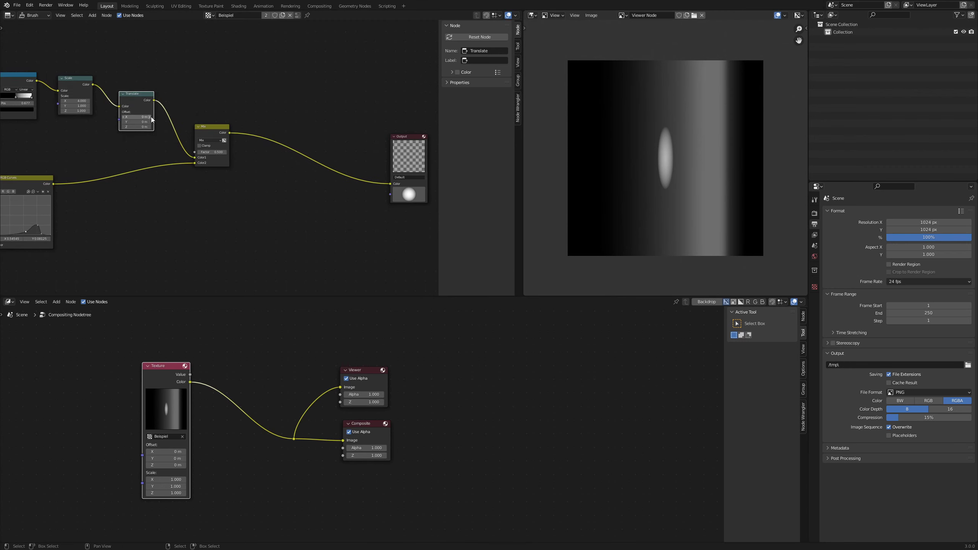
pyautogui.click(152, 118)
pyautogui.click(151, 117)
pyautogui.write('.2')
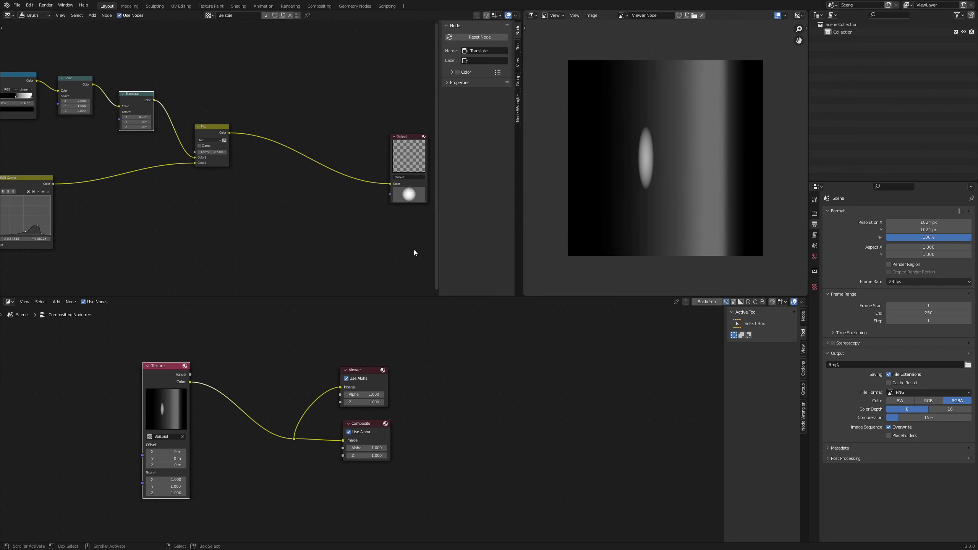
# Rearrange the nodes and drop a duplicate Mix node onto the Translate-to-Mix link.
pyautogui.moveTo(280, 214); pyautogui.dragTo(320, 227, button='middle')
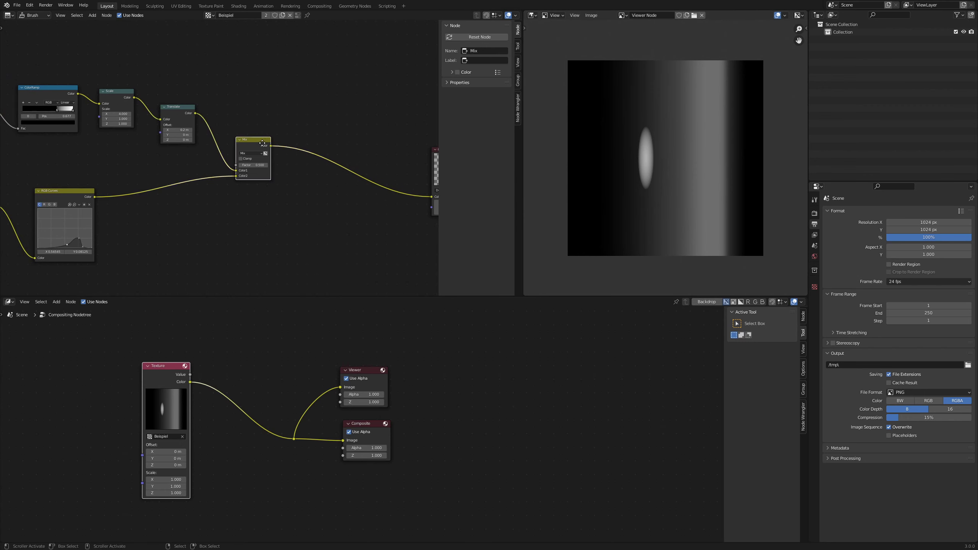
pyautogui.moveTo(265, 141); pyautogui.dragTo(305, 156)
pyautogui.moveTo(172, 110); pyautogui.dragTo(166, 96)
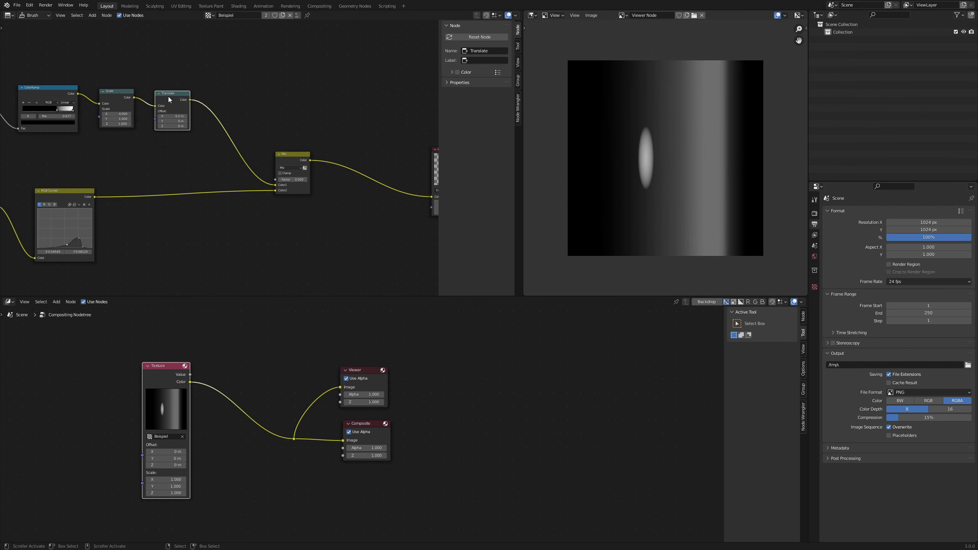
pyautogui.click(293, 161)
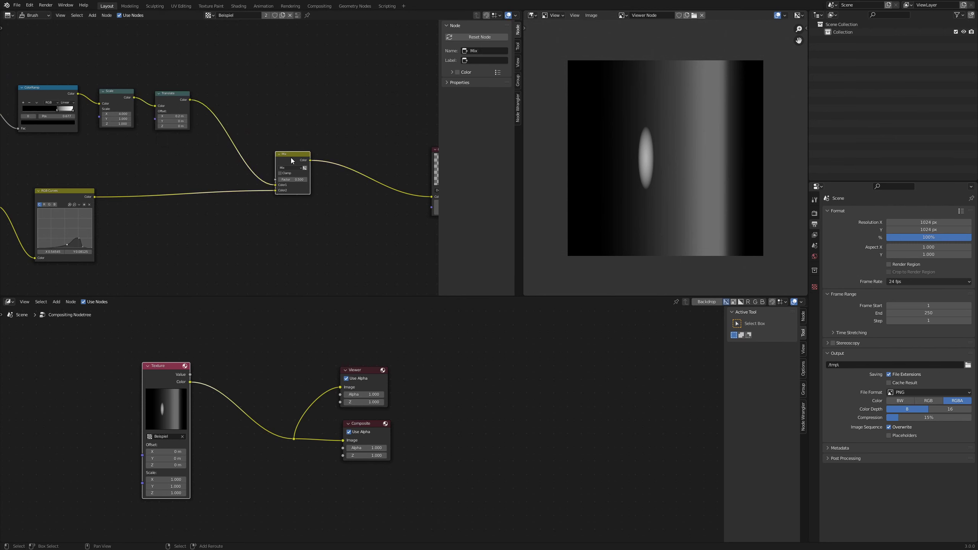
pyautogui.hotkey('shift', 'd')
pyautogui.click(234, 142)
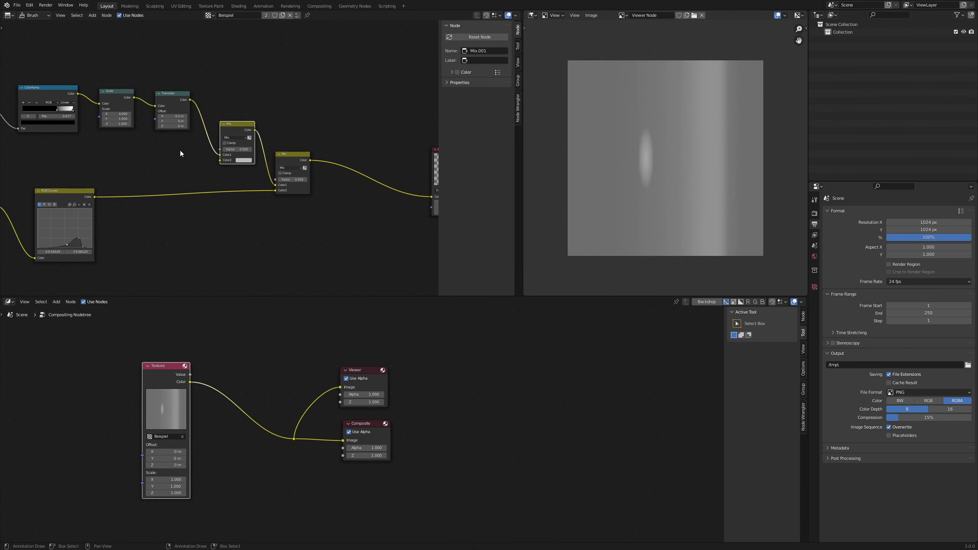
pyautogui.moveTo(179, 149); pyautogui.dragTo(195, 157, button='middle')
# Duplicate Translate, wire it from Scale into the Mix copy, and change its X offset.
pyautogui.click(183, 100)
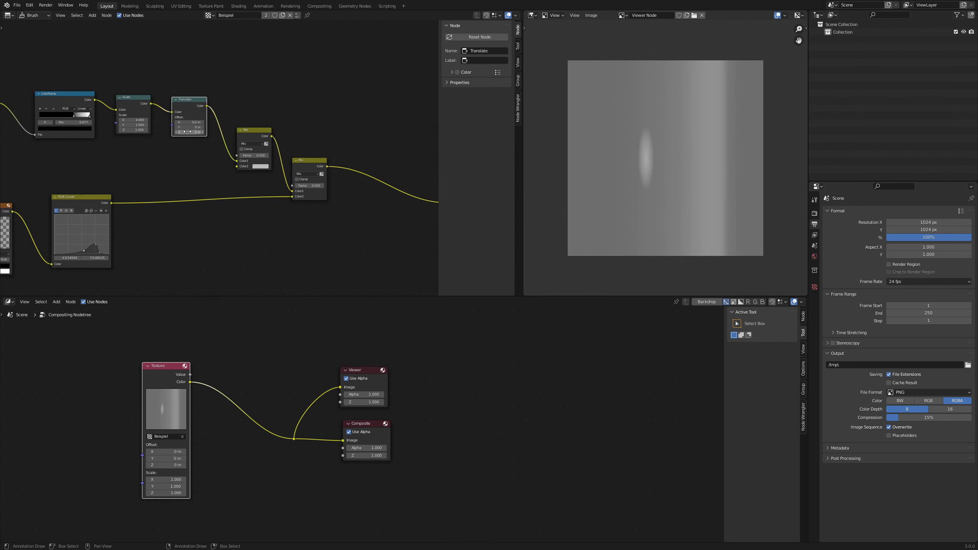
pyautogui.hotkey('shift', 'd')
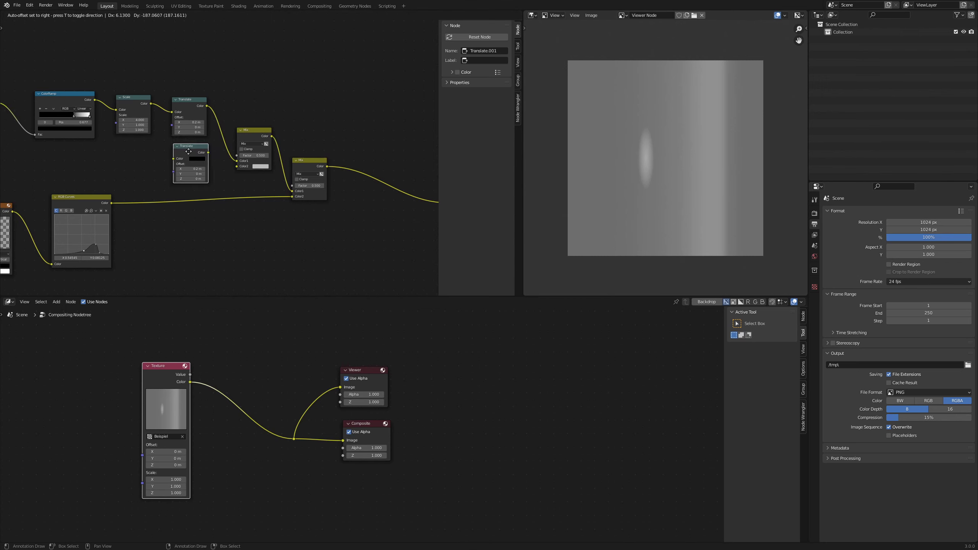
pyautogui.click(191, 153)
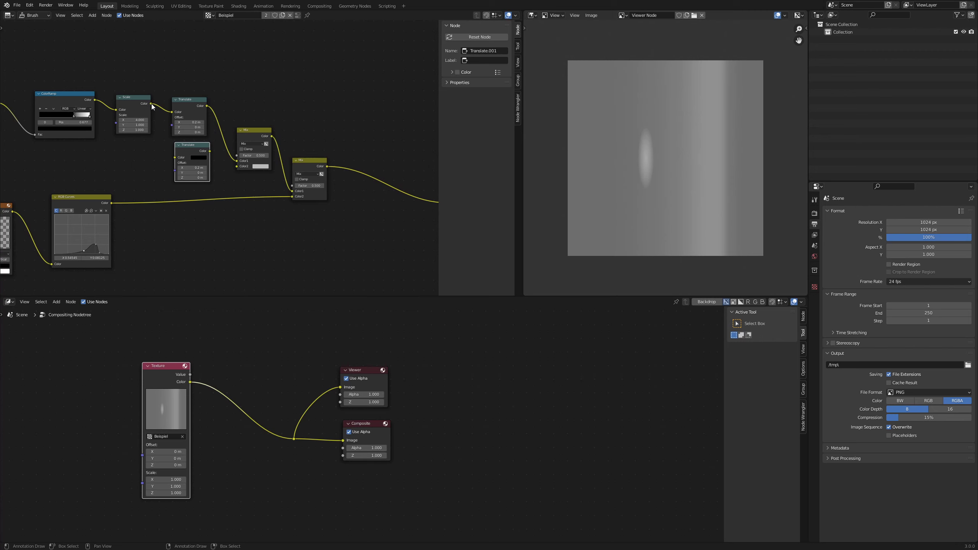
pyautogui.moveTo(152, 103); pyautogui.dragTo(176, 157)
pyautogui.moveTo(210, 151); pyautogui.dragTo(237, 167)
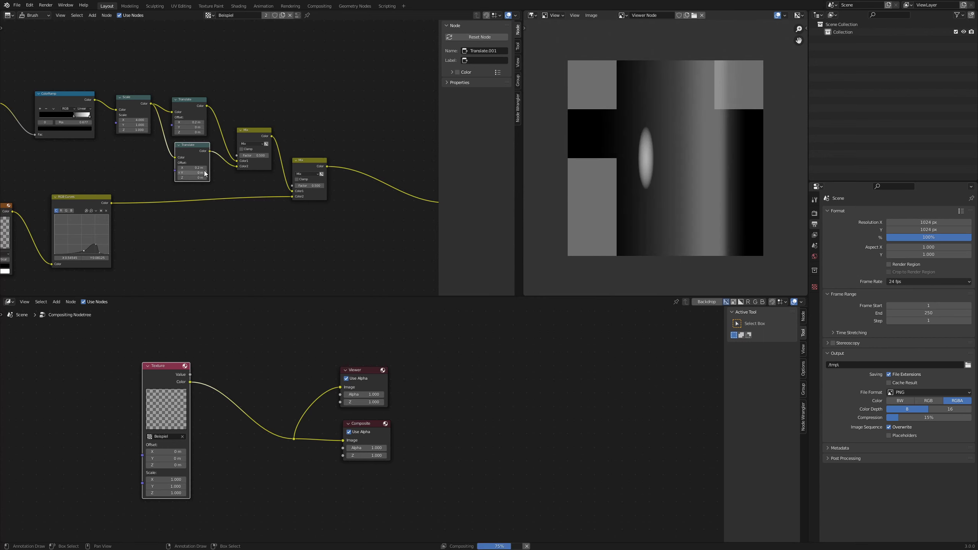
pyautogui.click(179, 170)
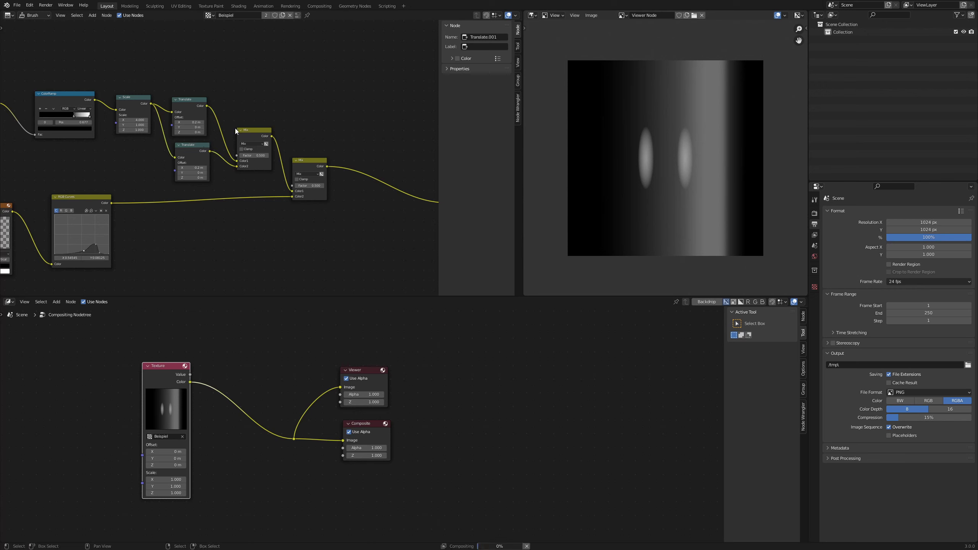
pyautogui.click(260, 132)
# Delete the Mix.001 and Translate.001 copies and reconnect Translate to the Mix Color1 input.
pyautogui.press('Delete')
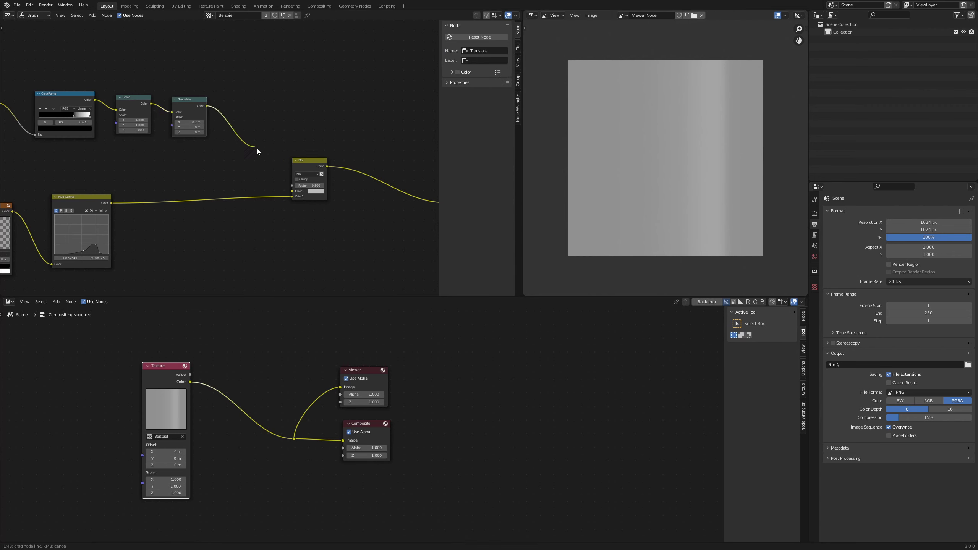
pyautogui.moveTo(207, 106)
pyautogui.mouseDown()
pyautogui.moveTo(292, 185)
pyautogui.moveTo(281, 159)
pyautogui.mouseUp()
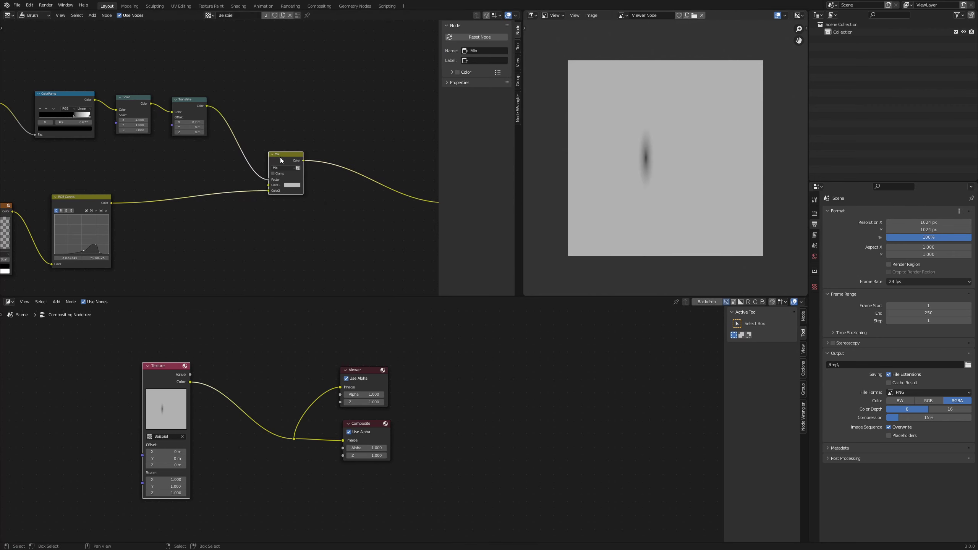
pyautogui.moveTo(332, 137); pyautogui.dragTo(263, 124, button='middle')
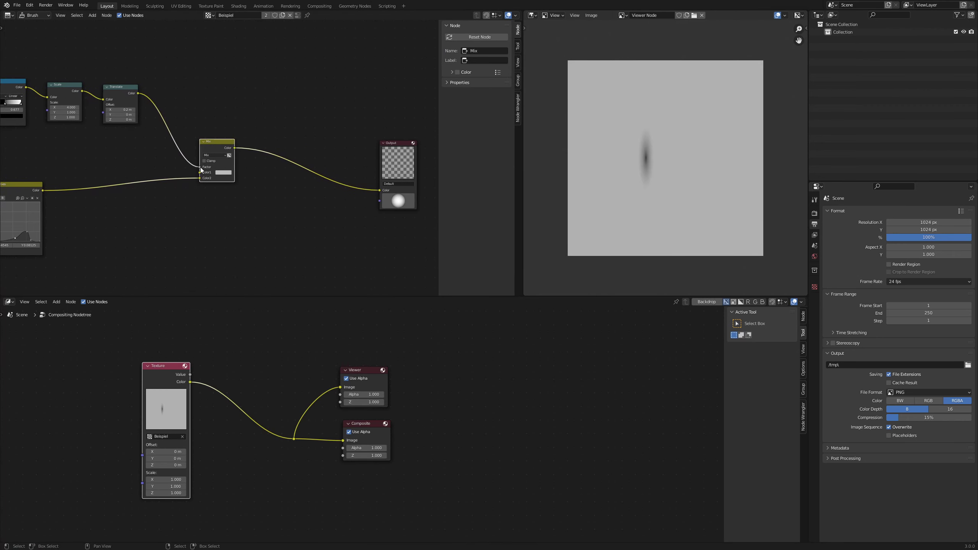
pyautogui.moveTo(200, 167); pyautogui.dragTo(200, 172)
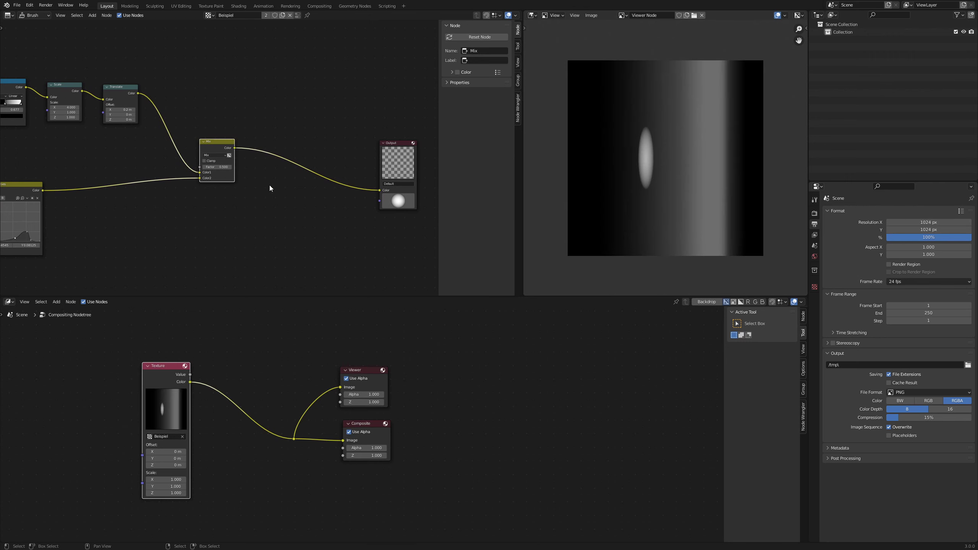
pyautogui.hotkey('shift', 'a')
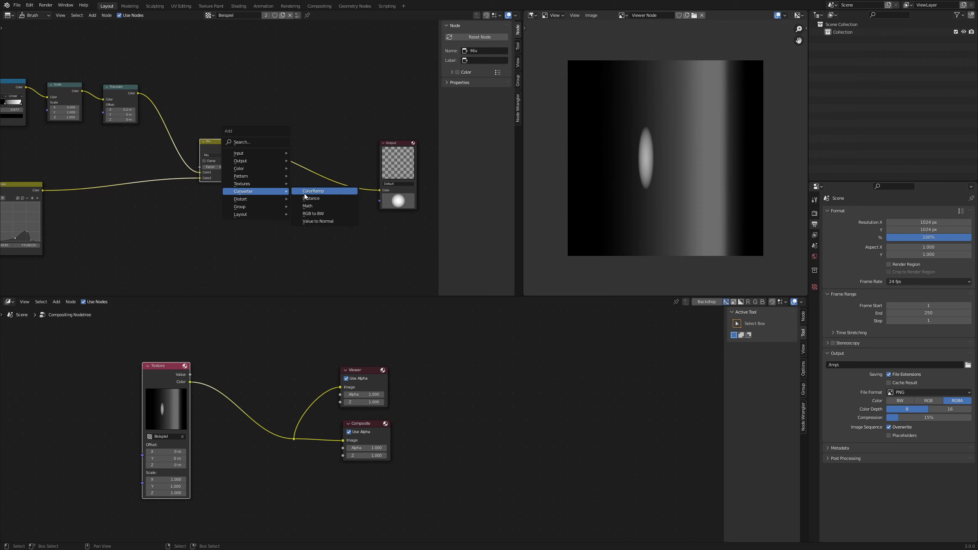
# Insert a ColorRamp between Mix and Output and set its black stop's alpha to 0.
pyautogui.click(312, 191)
pyautogui.click(267, 150)
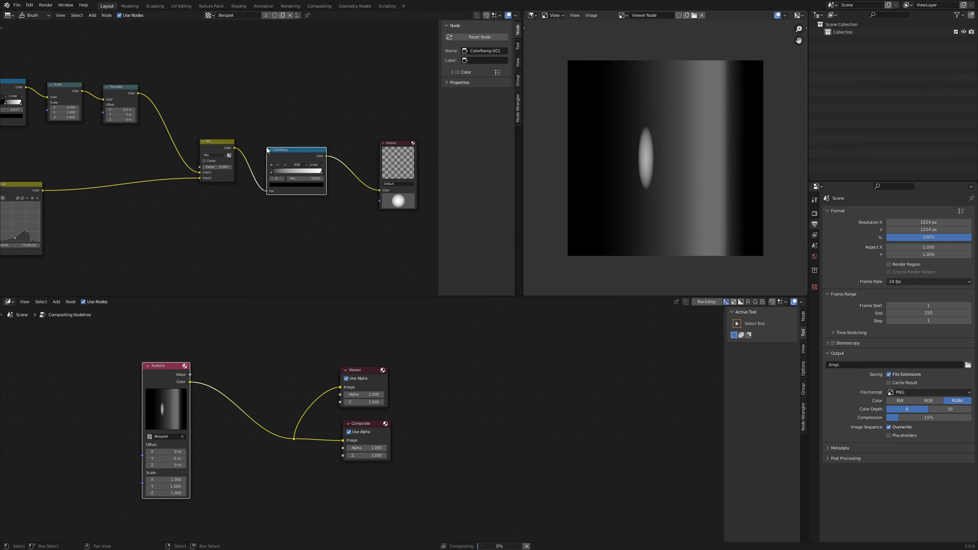
pyautogui.click(309, 186)
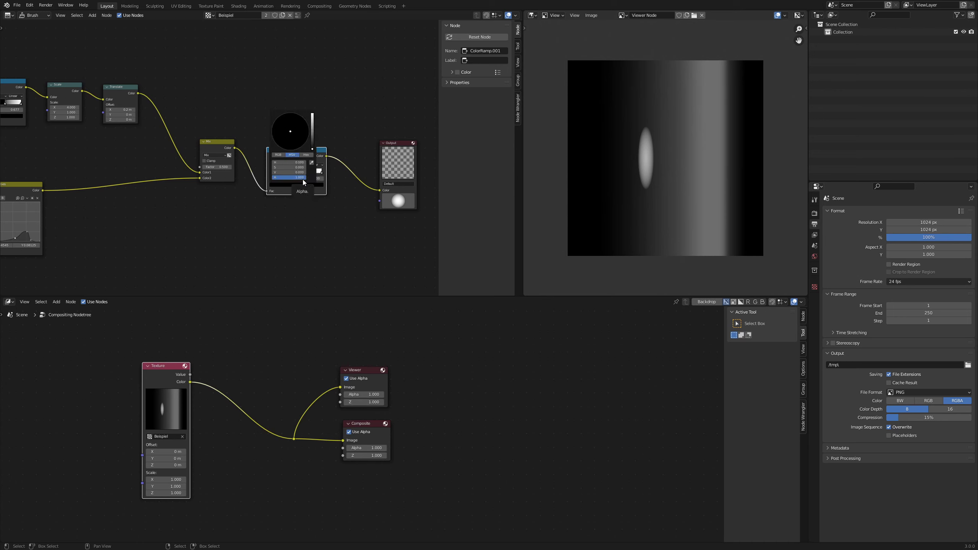
pyautogui.moveTo(303, 179); pyautogui.dragTo(272, 179)
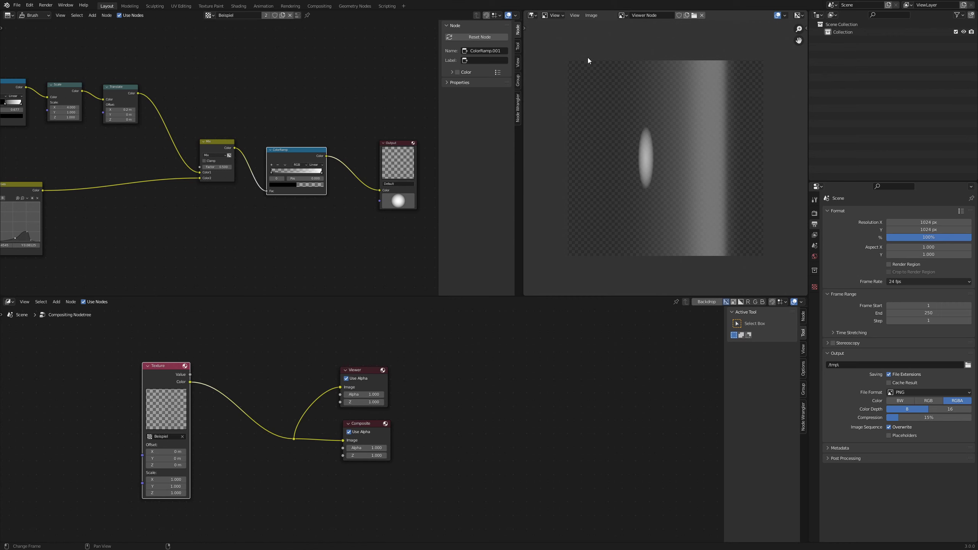
# Save the Viewer image result under the file name Beispiel.png.
pyautogui.click(591, 16)
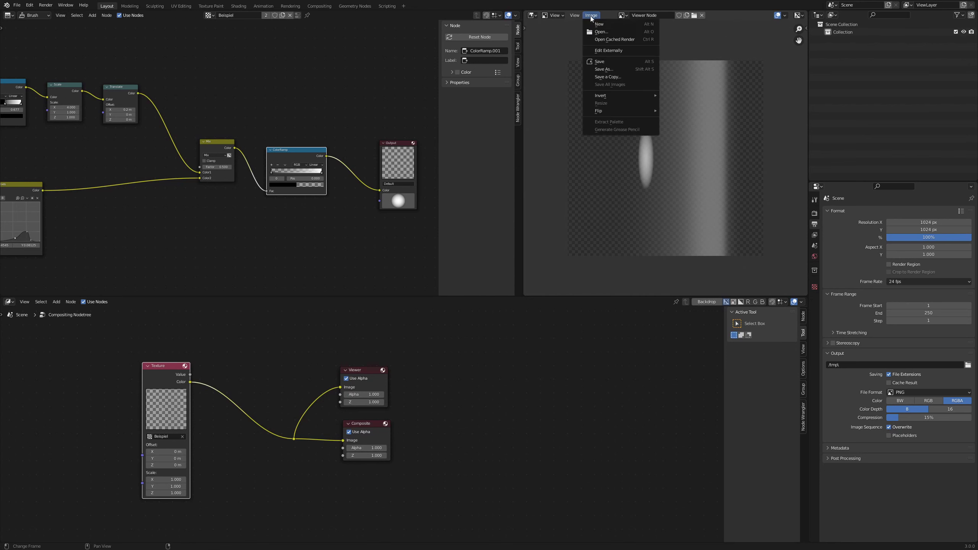
pyautogui.click(613, 72)
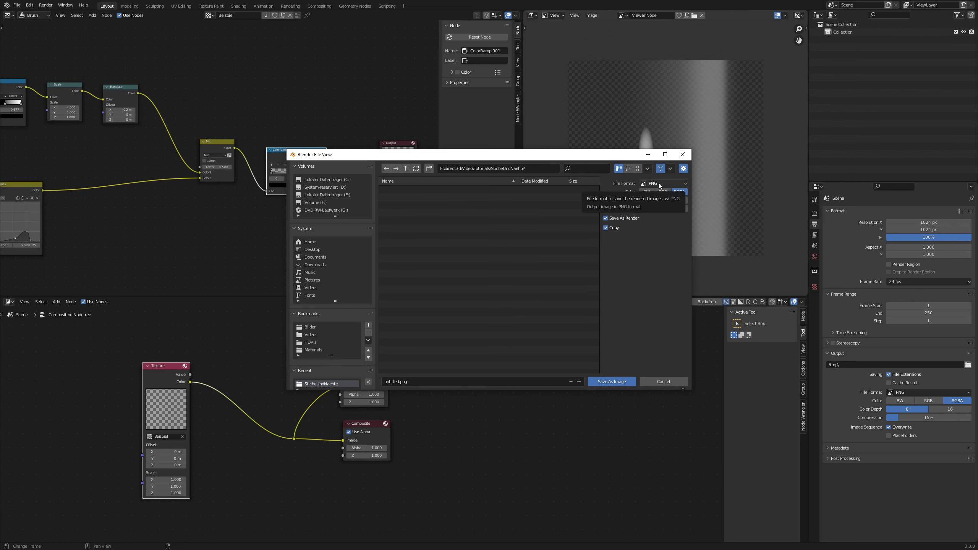
pyautogui.click(441, 381)
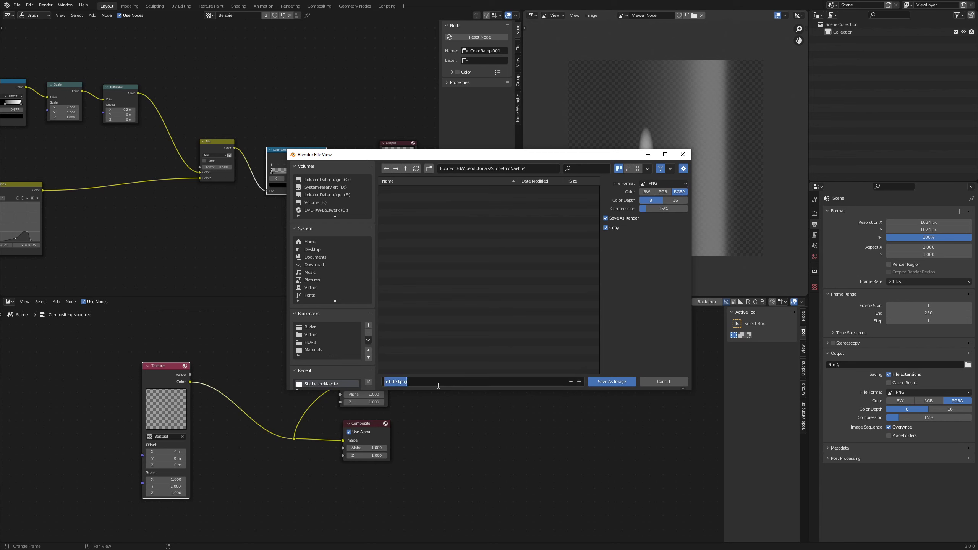
pyautogui.press('Home')
pyautogui.press('Delete')
pyautogui.press('Delete')
pyautogui.press('Delete')
pyautogui.press('Delete')
pyautogui.press('Delete')
pyautogui.press('Delete')
pyautogui.press('Delete')
pyautogui.press('Delete')
pyautogui.write('Beispie')
pyautogui.write('l')
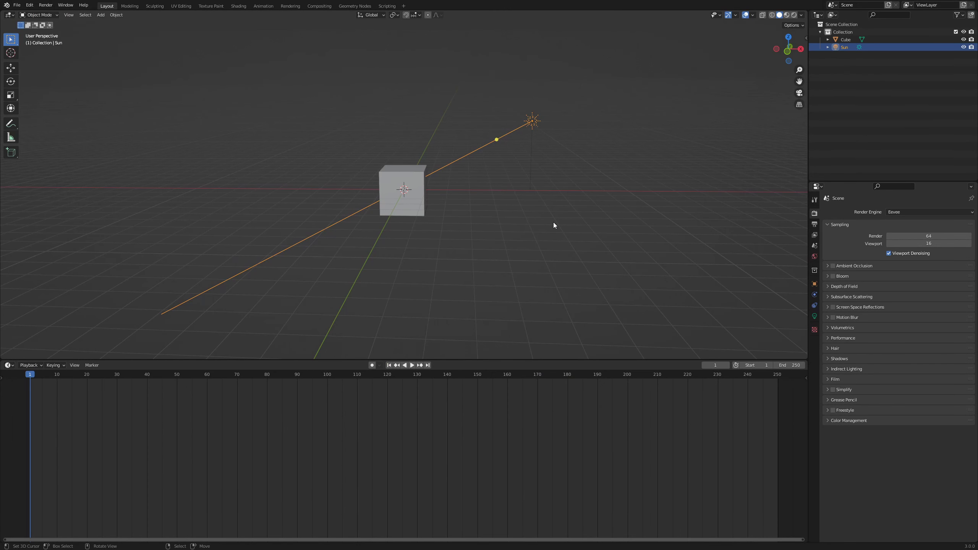
# Select the cube and unwrap its UVs in Edit Mode.
pyautogui.moveTo(499, 213); pyautogui.dragTo(489, 216, button='middle')
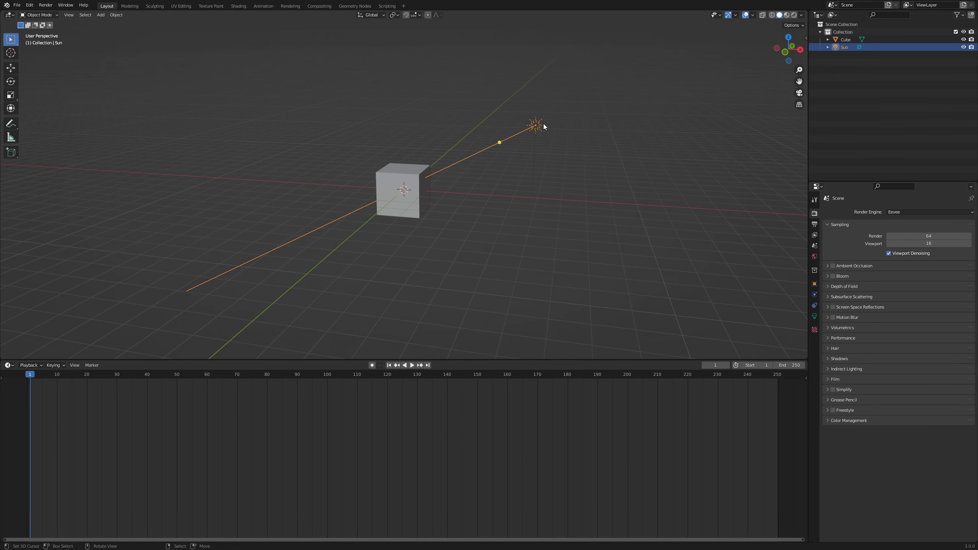
pyautogui.click(423, 174)
pyautogui.press('Tab')
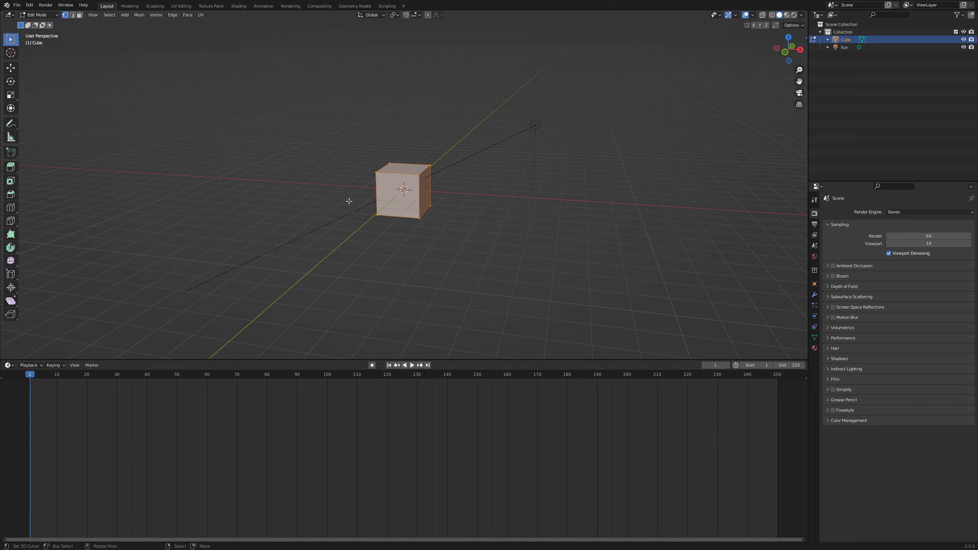
pyautogui.press('u')
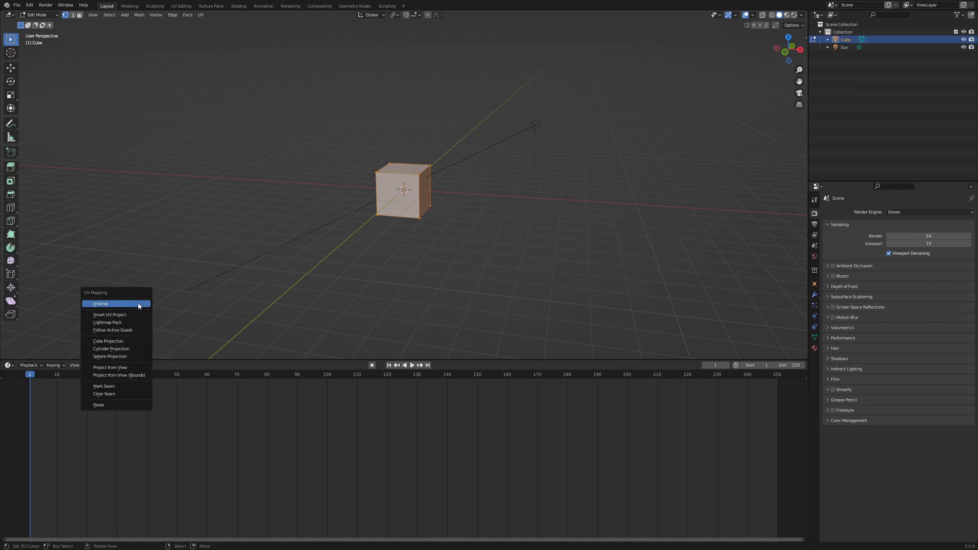
pyautogui.click(138, 304)
# Show the UV layout, then the cube's material nodes in the bottom area, and return to Object Mode.
pyautogui.click(9, 364)
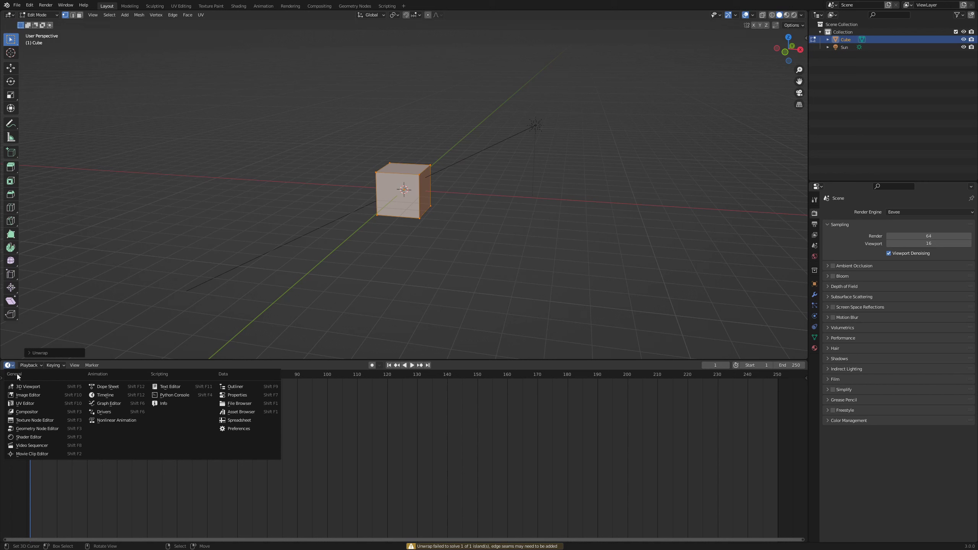
pyautogui.click(38, 403)
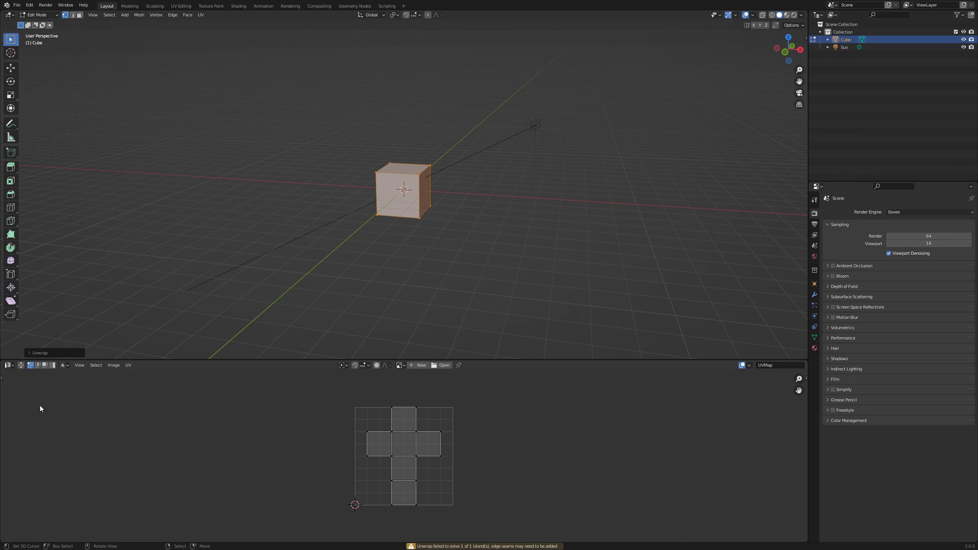
pyautogui.click(8, 365)
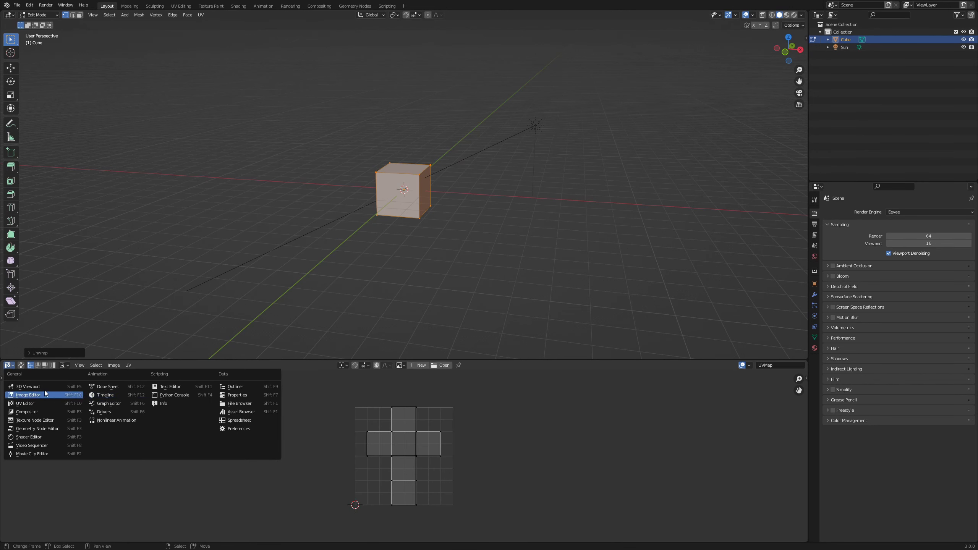
pyautogui.click(35, 438)
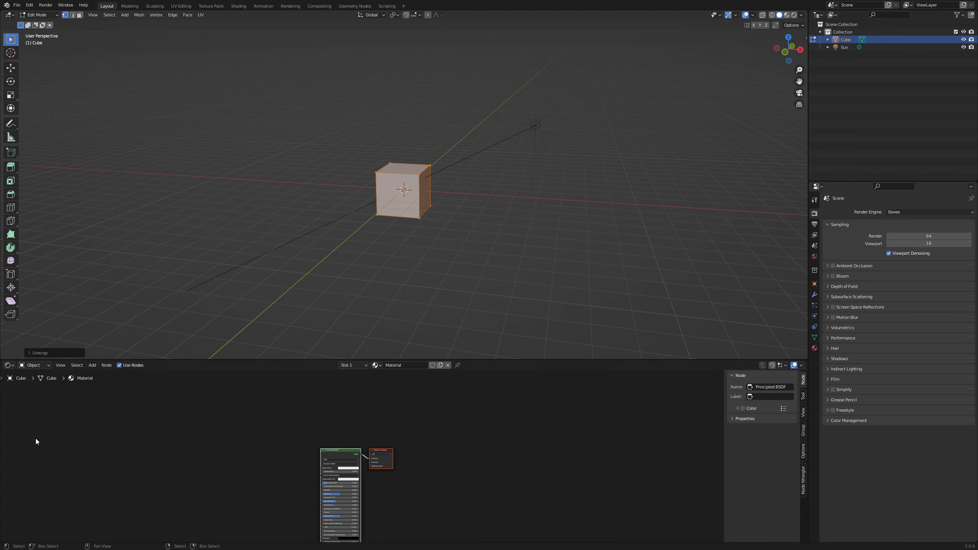
pyautogui.press('Tab')
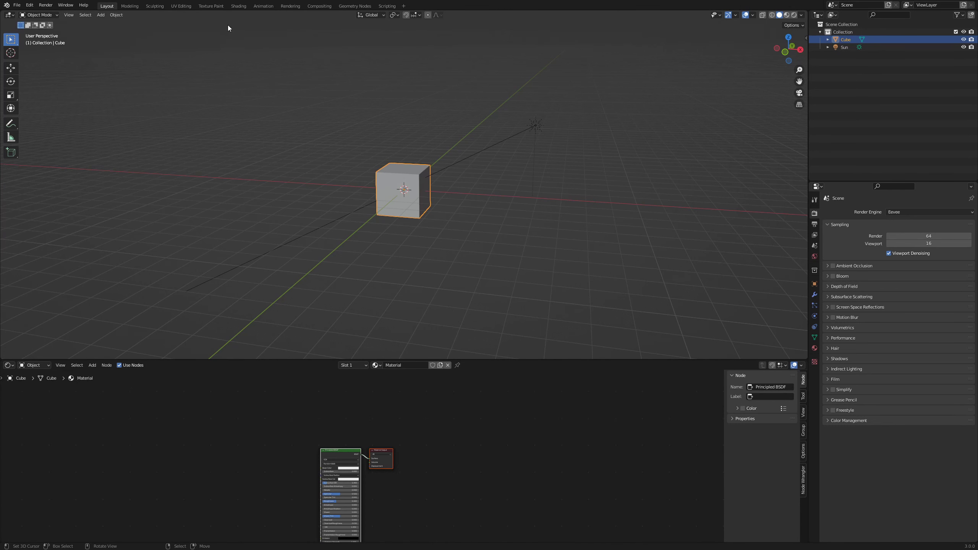
# Create a new 1024×1024 black image named Wuerfel_Bump in the Texture Paint workspace.
pyautogui.click(211, 6)
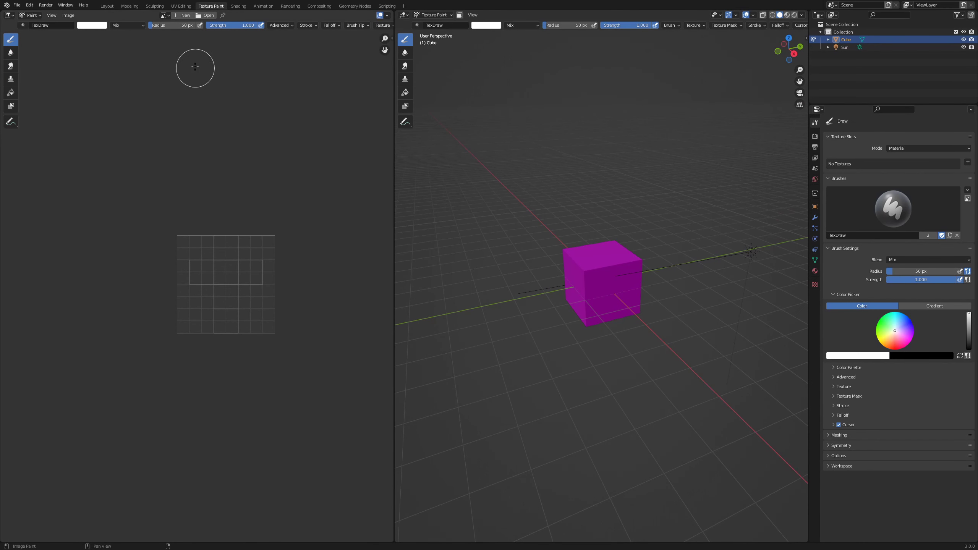
pyautogui.click(175, 16)
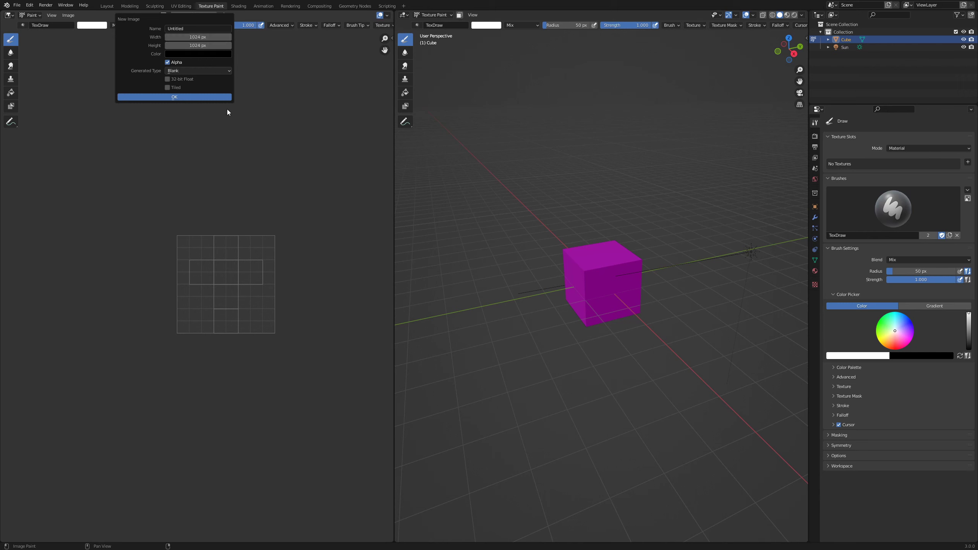
pyautogui.click(191, 28)
pyautogui.write('Wuer')
pyautogui.write('fel_Bu')
pyautogui.write('mp')
pyautogui.click(189, 98)
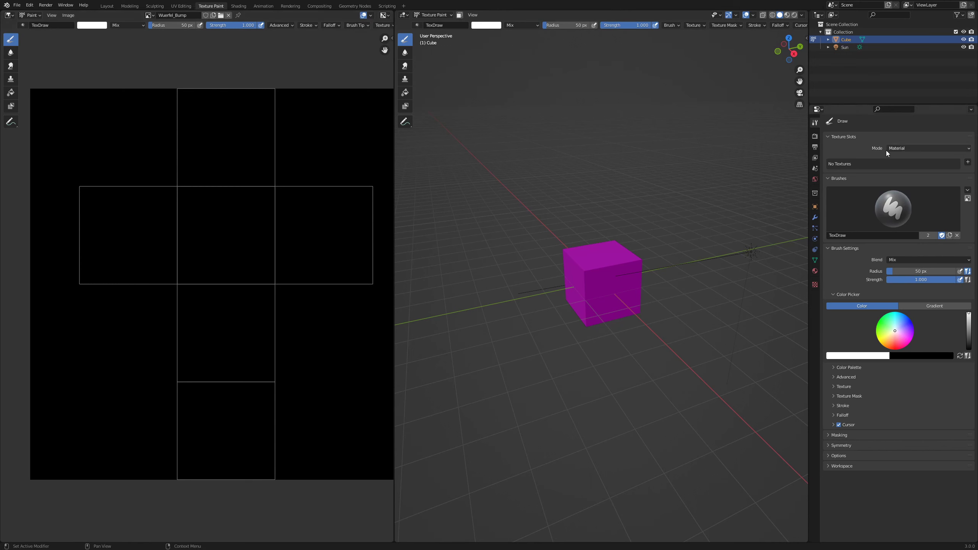
# Set the texture slot to Single Image mode with Wuerfel_Bump and frame the cube.
pyautogui.click(906, 147)
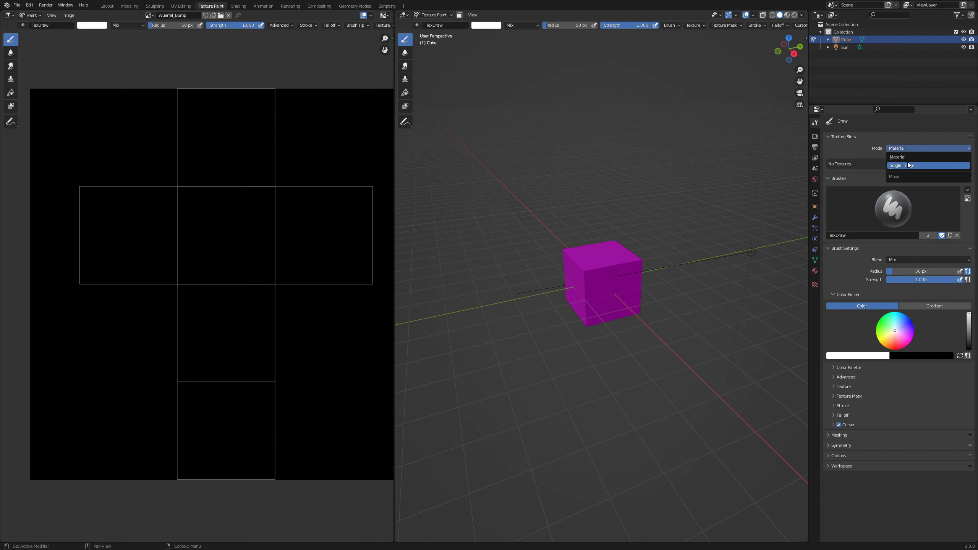
pyautogui.click(908, 164)
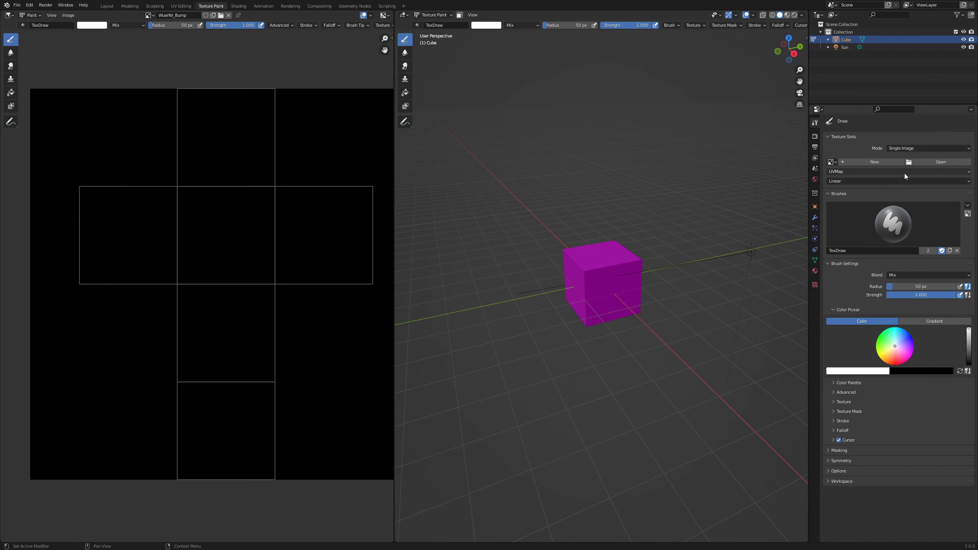
pyautogui.click(834, 162)
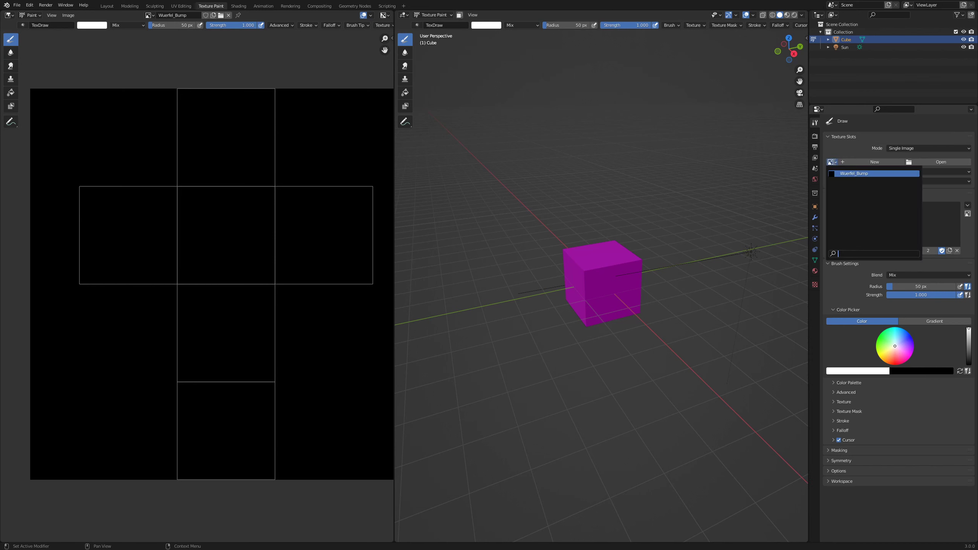
pyautogui.click(864, 173)
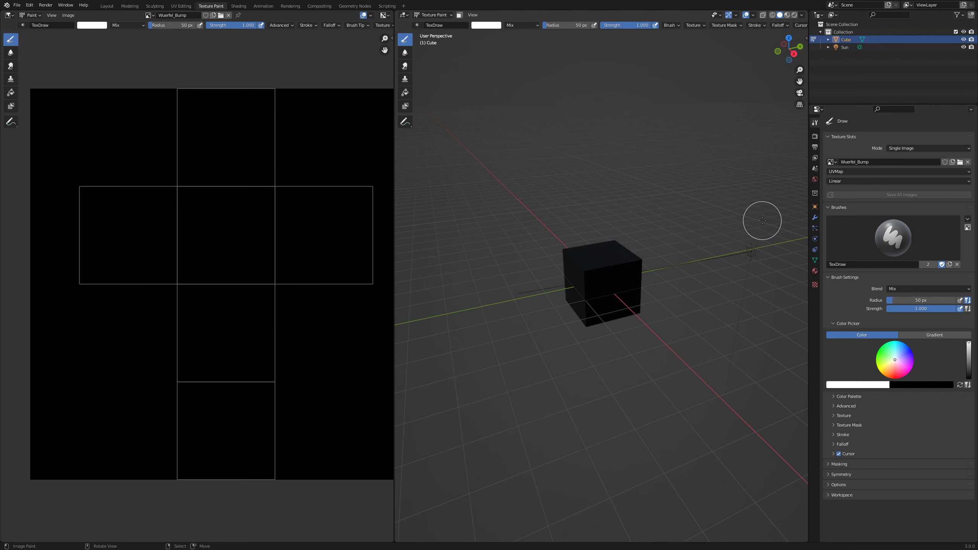
pyautogui.press('KP_Decimal')
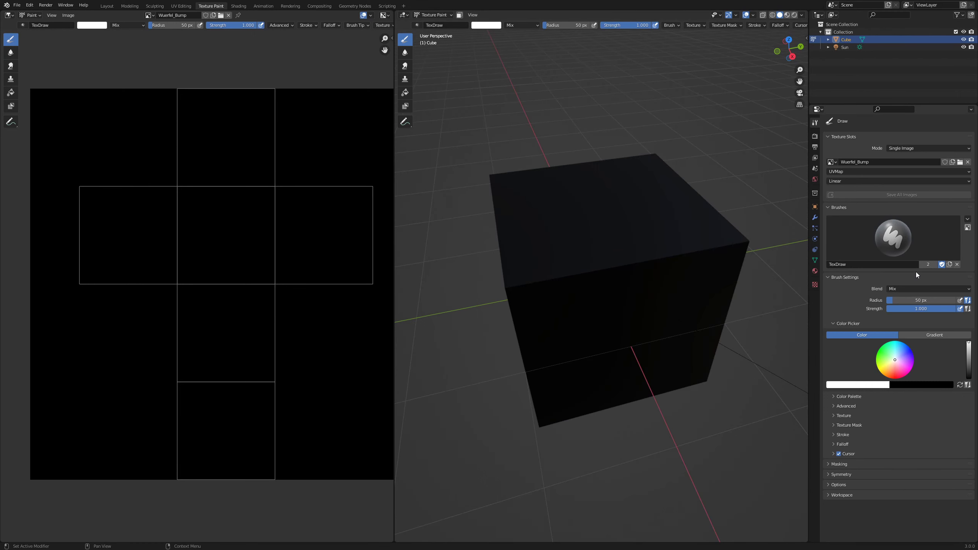
# Duplicate the current paint brush and name the copy Stich.
pyautogui.click(949, 266)
pyautogui.click(888, 267)
pyautogui.write('Stich')
pyautogui.press('Return')
# Add a new brush texture named Stich loaded with the image Beispiel.png.
pyautogui.click(843, 417)
pyautogui.scroll(-3, 884, 415)
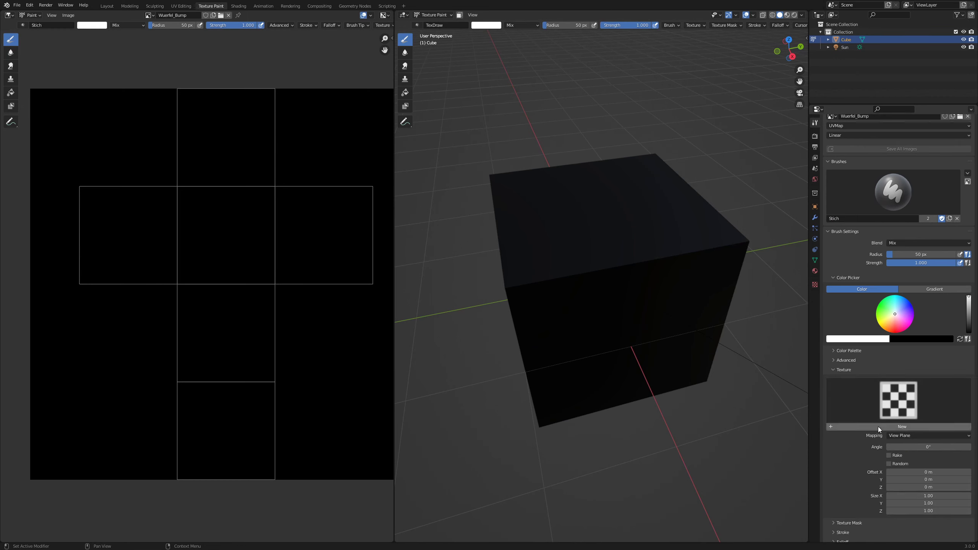
pyautogui.click(878, 426)
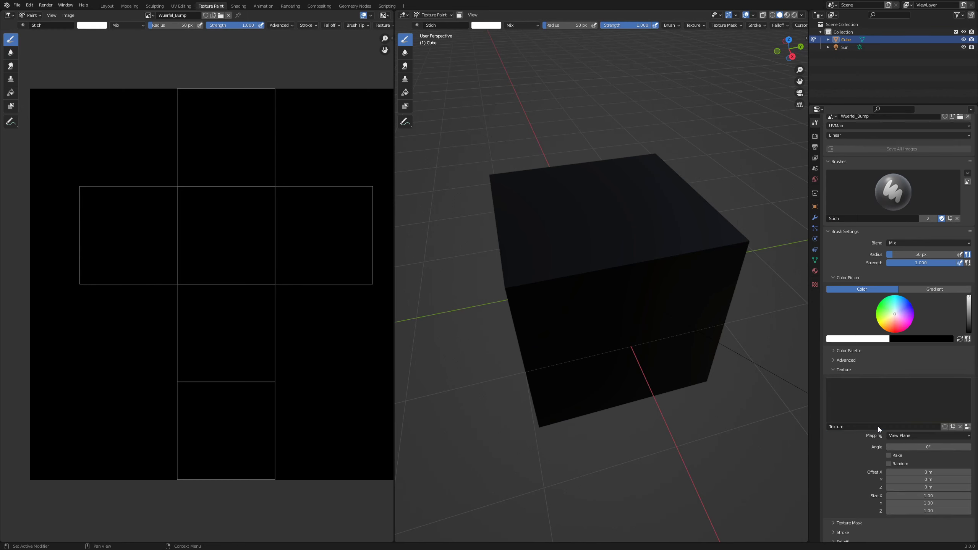
pyautogui.click(968, 426)
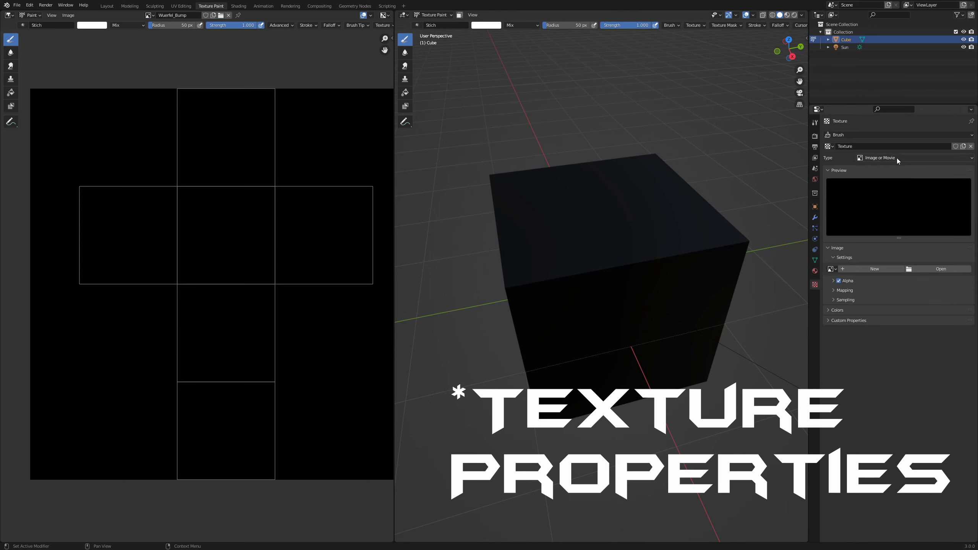
pyautogui.click(879, 146)
pyautogui.write('S')
pyautogui.write('tich')
pyautogui.press('Return')
pyautogui.click(914, 271)
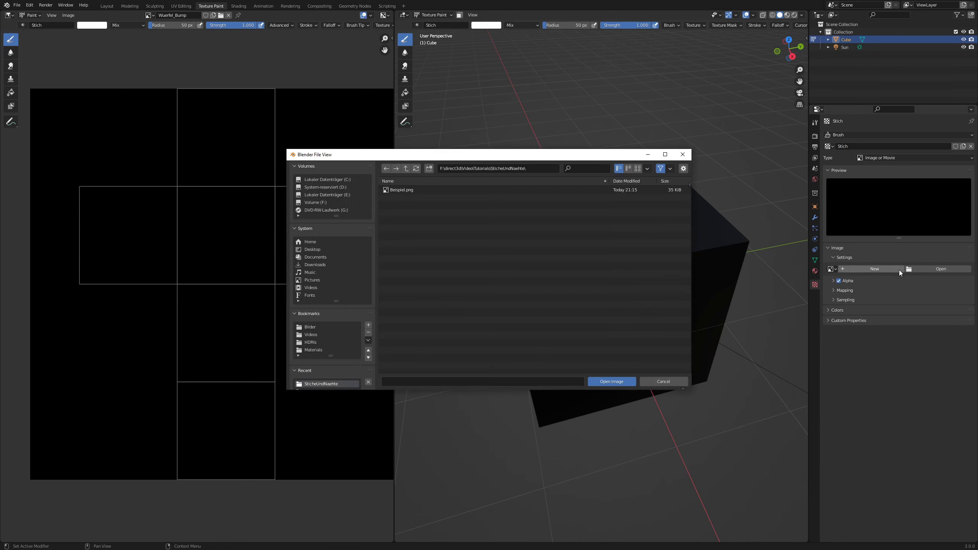
pyautogui.click(411, 192)
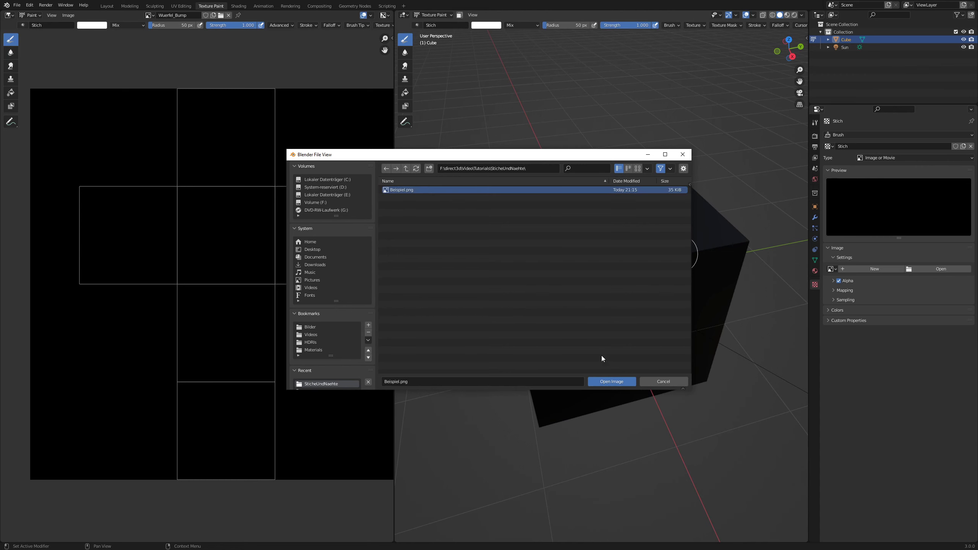
pyautogui.click(608, 382)
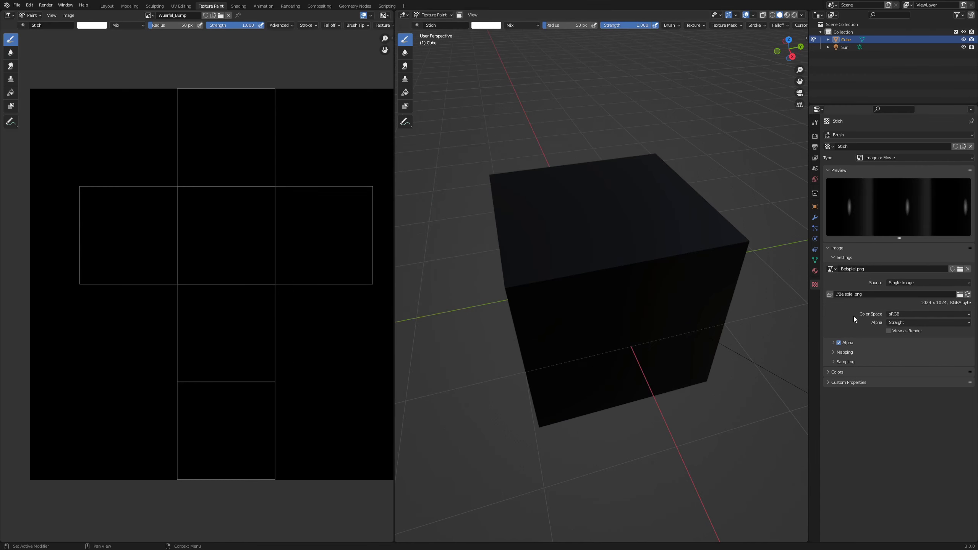
# Enable Rake in the Stich brush's Texture panel.
pyautogui.click(814, 122)
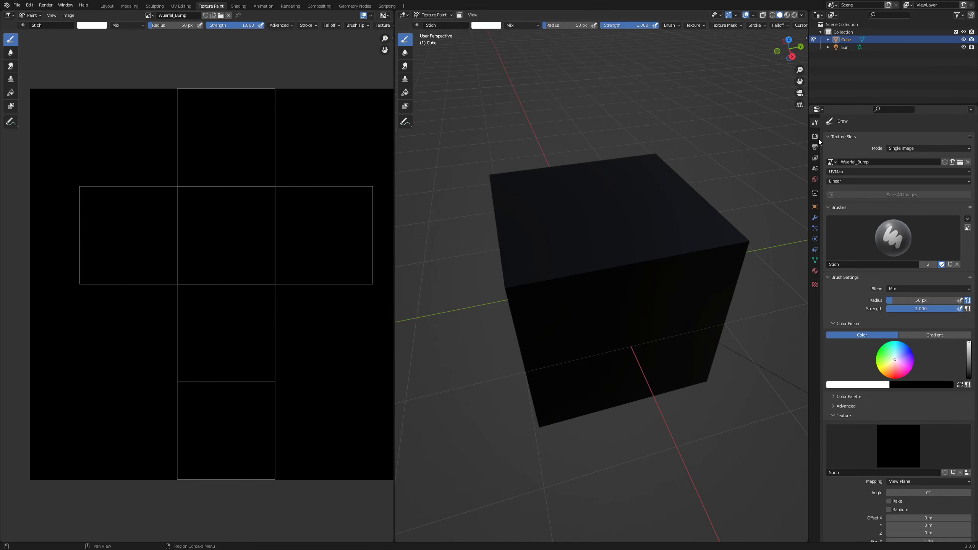
pyautogui.scroll(-5, 909, 395)
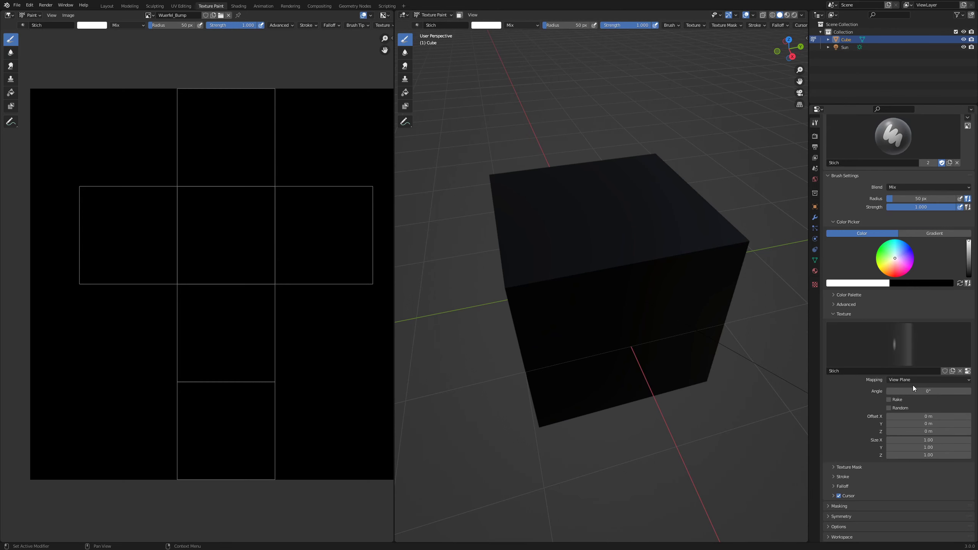
pyautogui.click(891, 400)
pyautogui.scroll(-3, 875, 481)
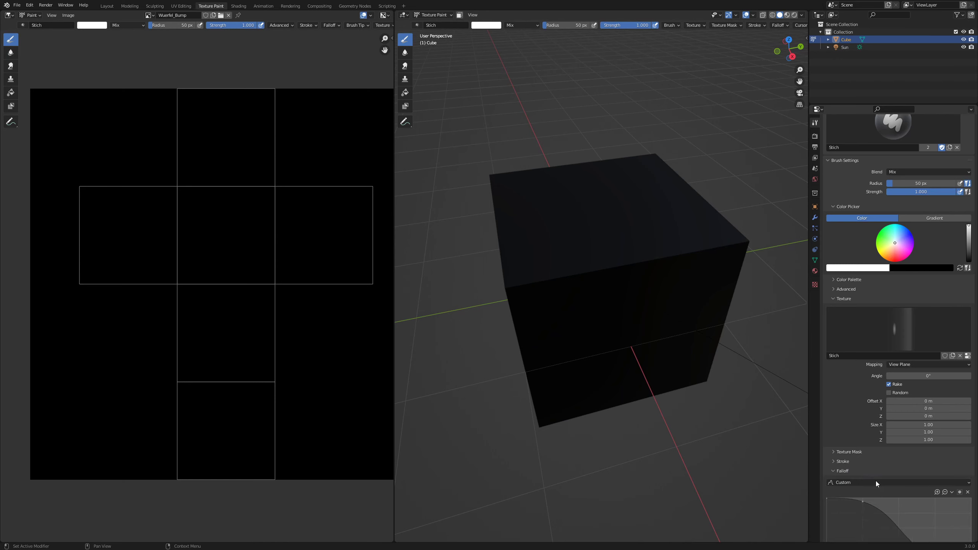
pyautogui.click(867, 451)
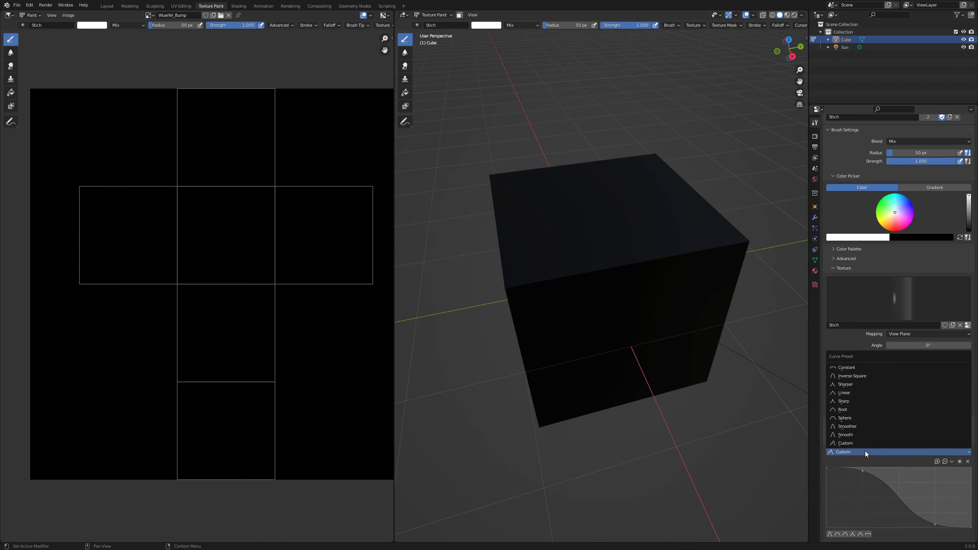
# Pick the Smooth falloff preset and set Stroke spacing to 30%.
pyautogui.click(863, 436)
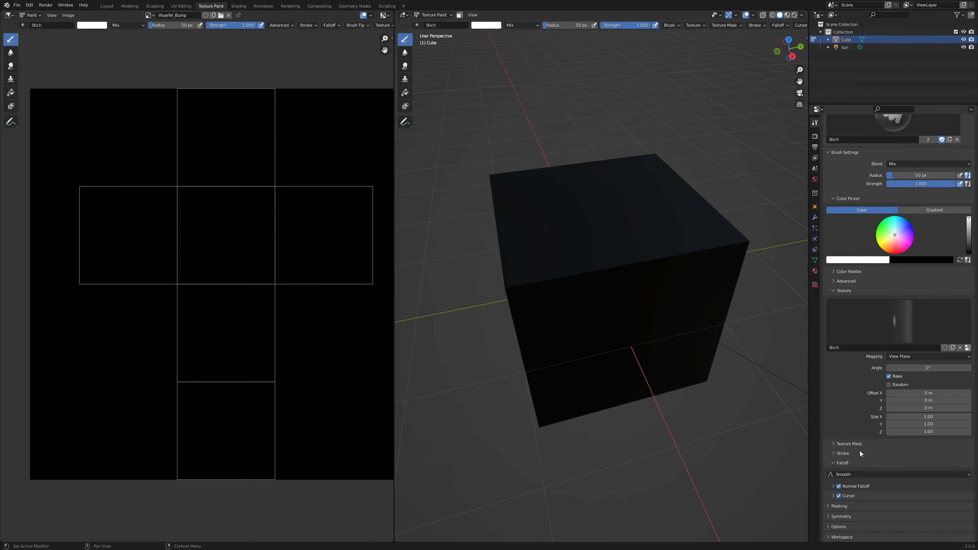
pyautogui.click(848, 454)
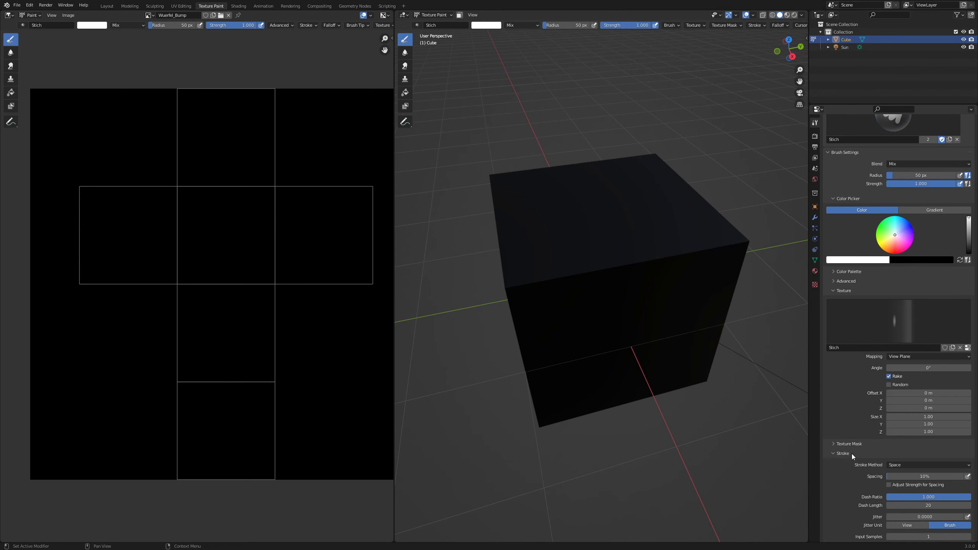
pyautogui.scroll(-3, 851, 454)
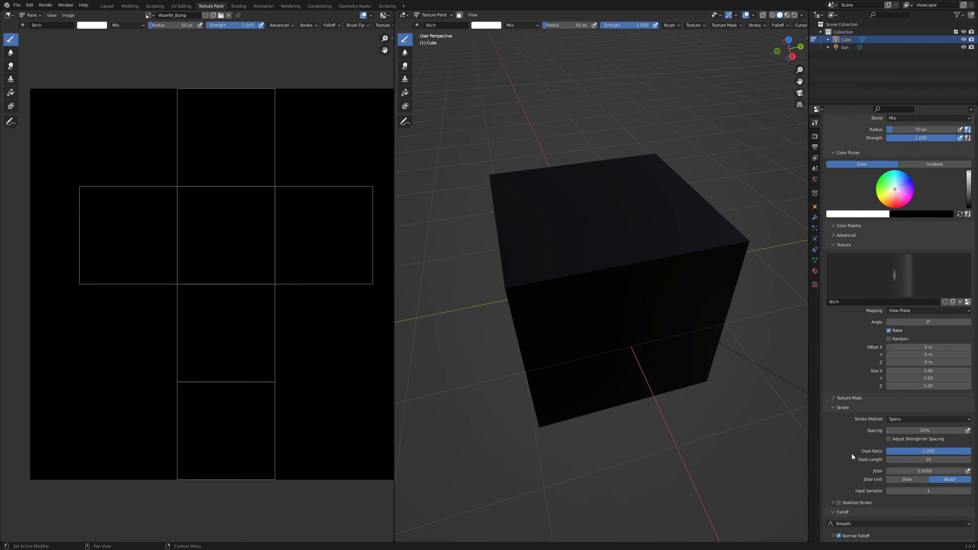
pyautogui.click(911, 431)
pyautogui.write('30')
pyautogui.press('Return')
# Save paint.blend and paint an S-shaped dashed stitch line across the cube's top face.
pyautogui.moveTo(677, 162)
pyautogui.mouseDown(button='middle')
pyautogui.moveTo(713, 179)
pyautogui.moveTo(690, 166)
pyautogui.mouseUp(button='middle')
pyautogui.hotkey('ctrl', 's')
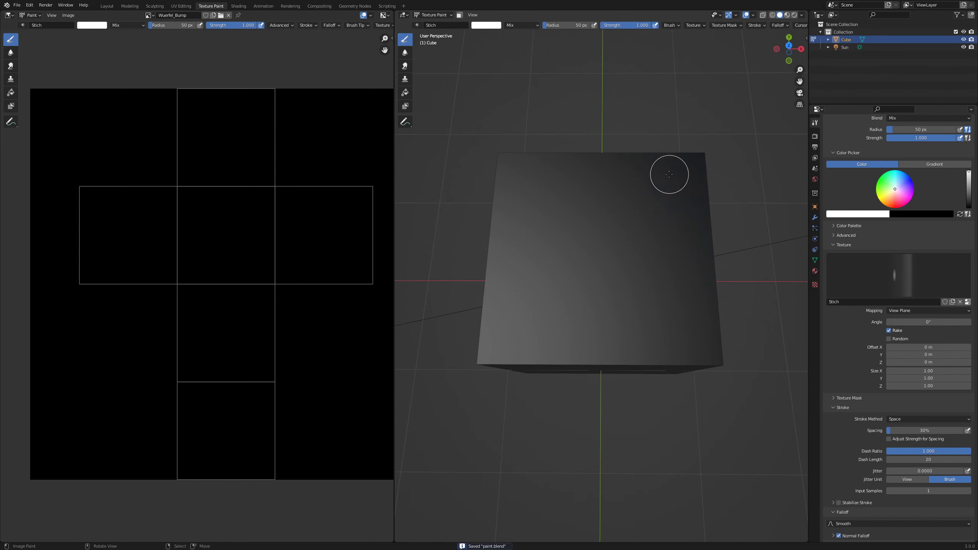
pyautogui.moveTo(656, 174)
pyautogui.mouseDown()
pyautogui.moveTo(542, 199)
pyautogui.moveTo(504, 240)
pyautogui.moveTo(513, 313)
pyautogui.moveTo(605, 334)
pyautogui.moveTo(637, 291)
pyautogui.moveTo(642, 240)
pyautogui.moveTo(670, 228)
pyautogui.mouseUp()
pyautogui.moveTo(736, 283); pyautogui.dragTo(740, 252, button='middle')
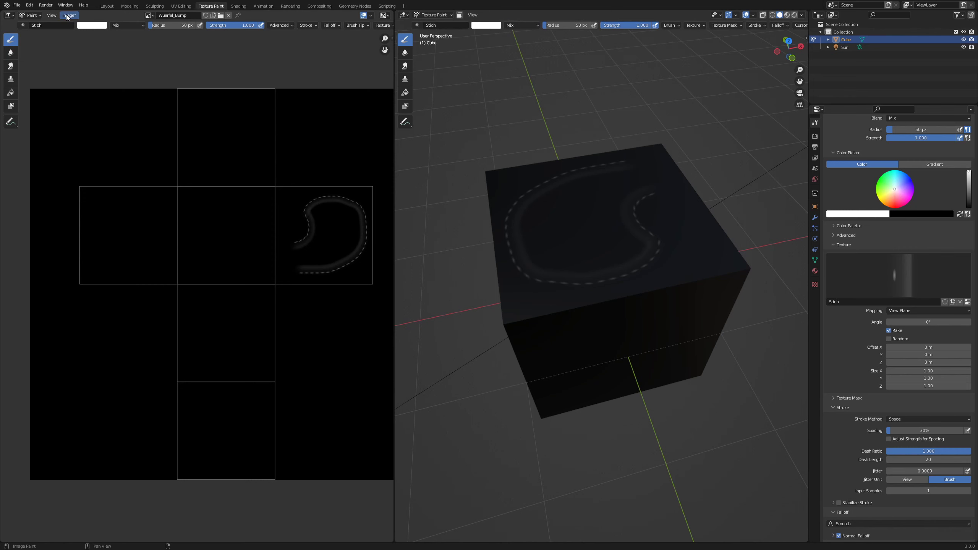
pyautogui.click(67, 16)
# Save the painted stitch image to disk as Wuerfel_Bump.png.
pyautogui.click(95, 87)
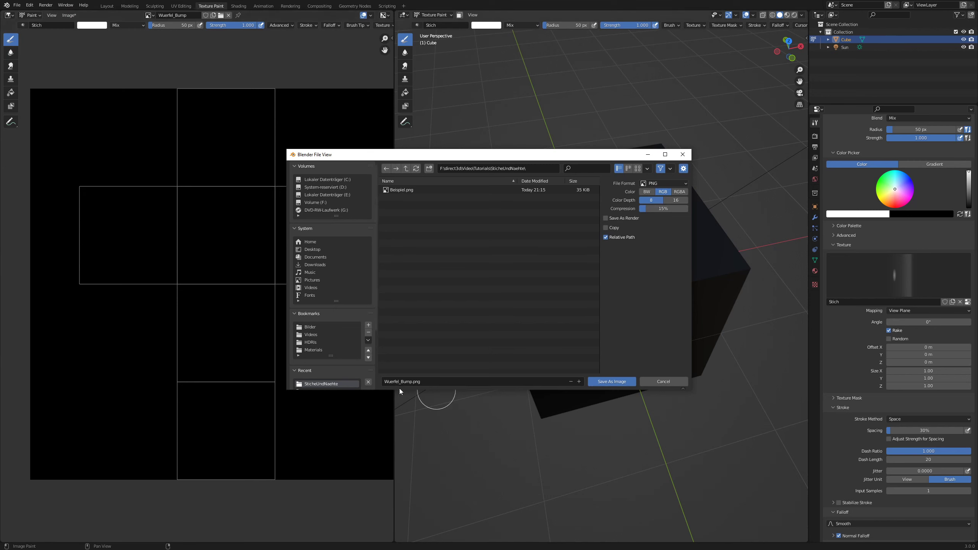
pyautogui.click(605, 381)
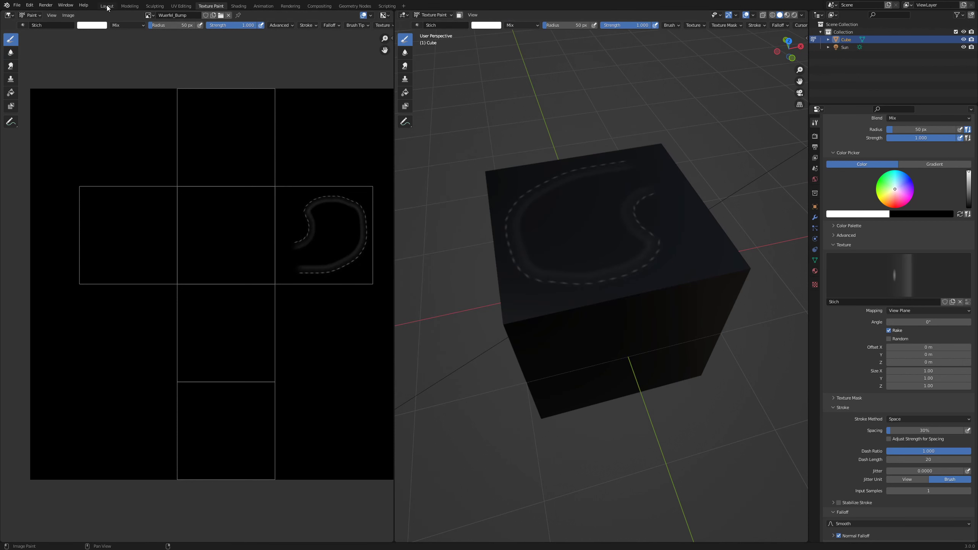
# Switch to the Layout workspace and deselect the Principled BSDF in the shader editor.
pyautogui.click(107, 6)
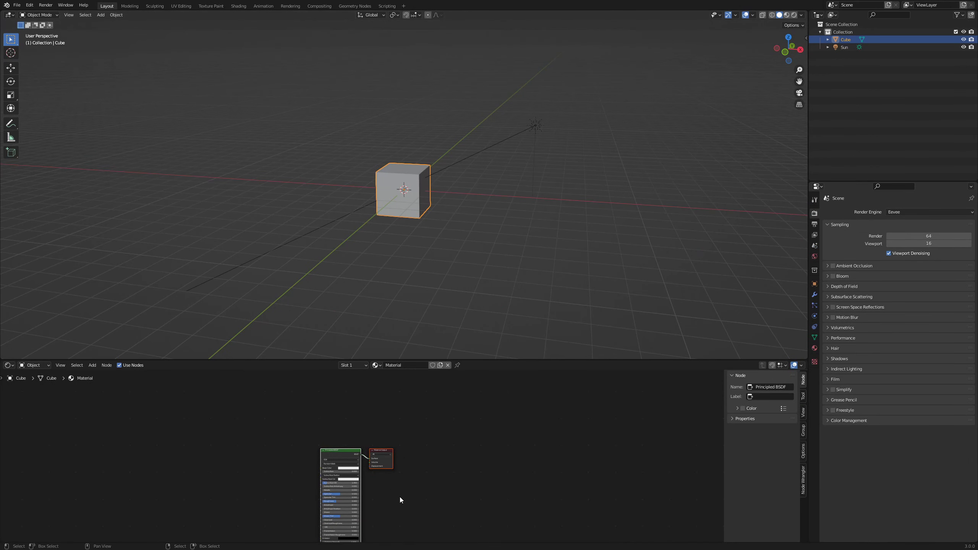
pyautogui.moveTo(319, 436); pyautogui.dragTo(428, 383, button='middle')
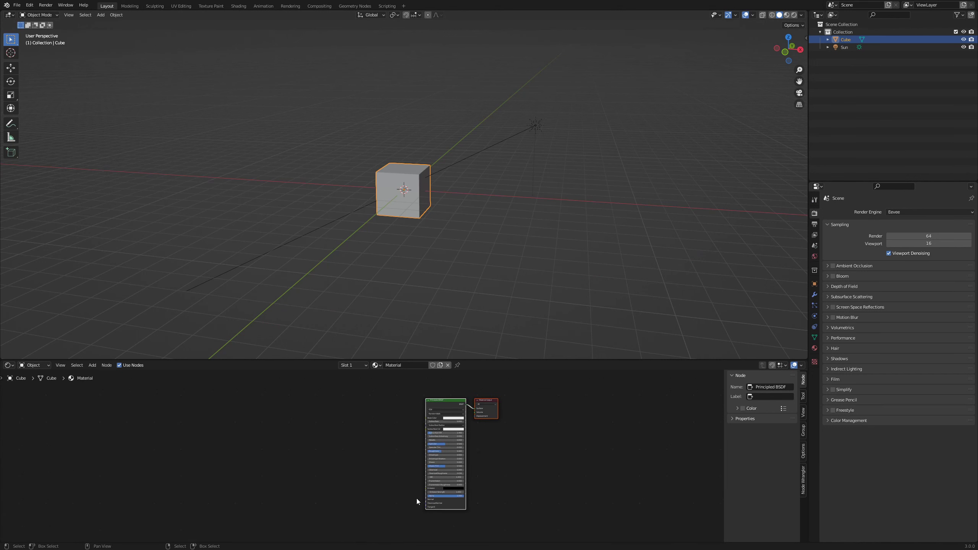
pyautogui.click(387, 492)
# Add an Image Texture node with Node Wrangler's Texture Coordinate and Mapping nodes.
pyautogui.hotkey('shift', 'a')
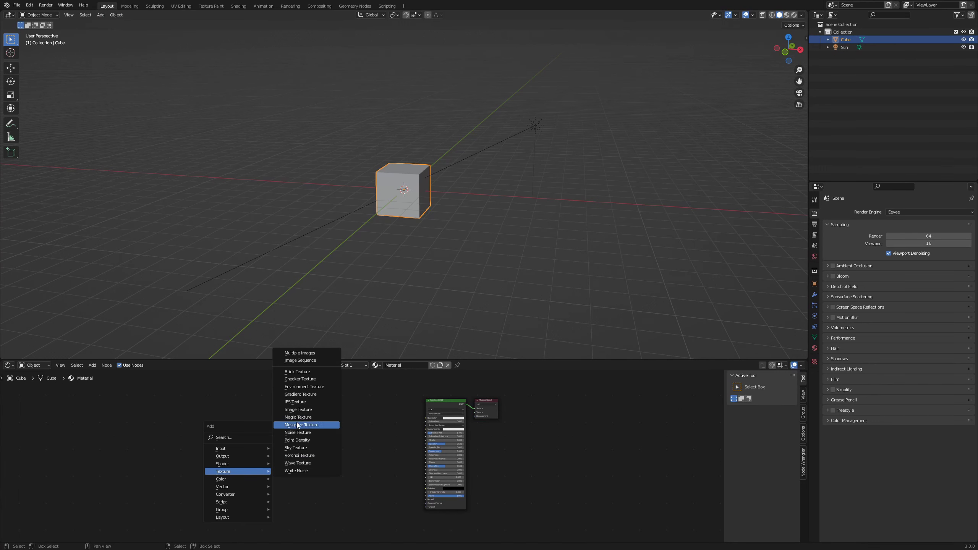
pyautogui.click(298, 409)
pyautogui.click(242, 467)
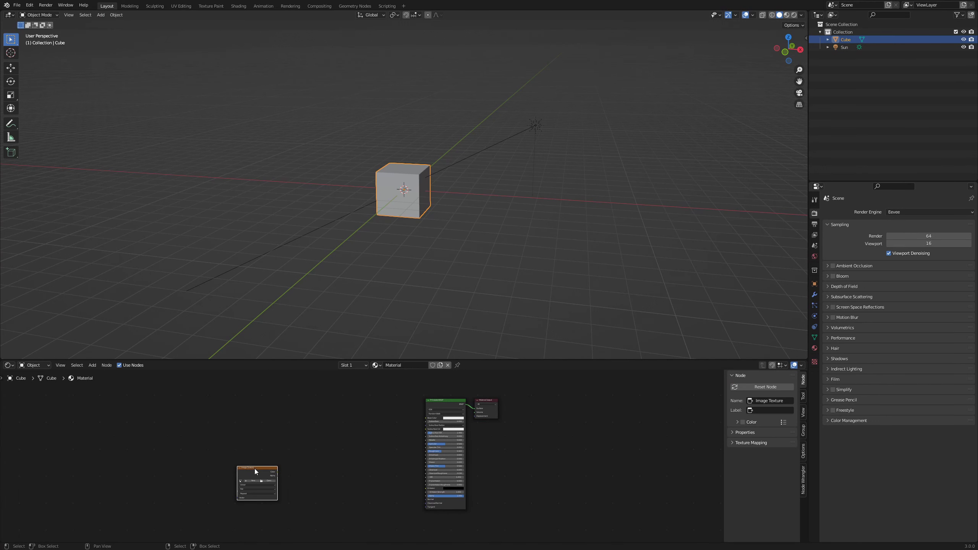
pyautogui.hotkey('ctrl', 't')
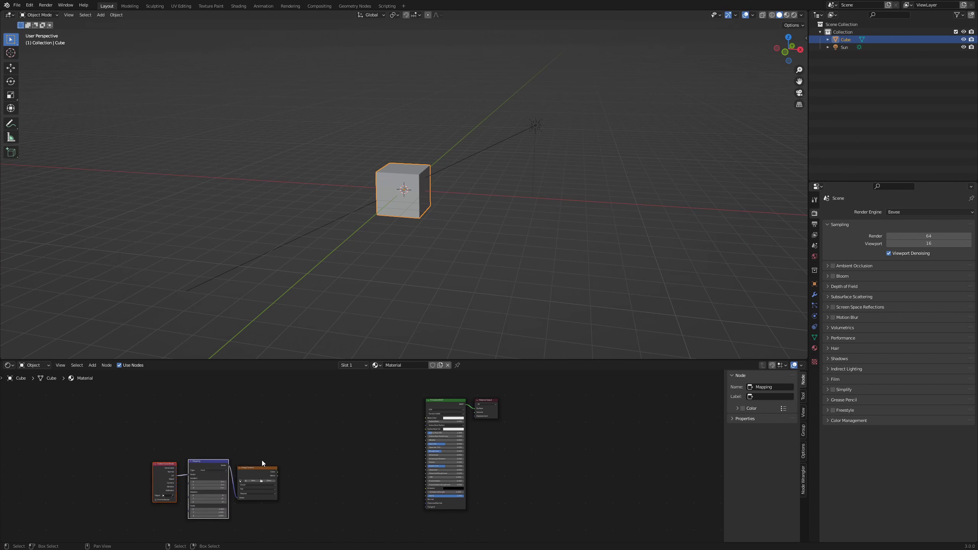
pyautogui.press('Home')
pyautogui.moveTo(295, 457); pyautogui.dragTo(314, 427, button='middle')
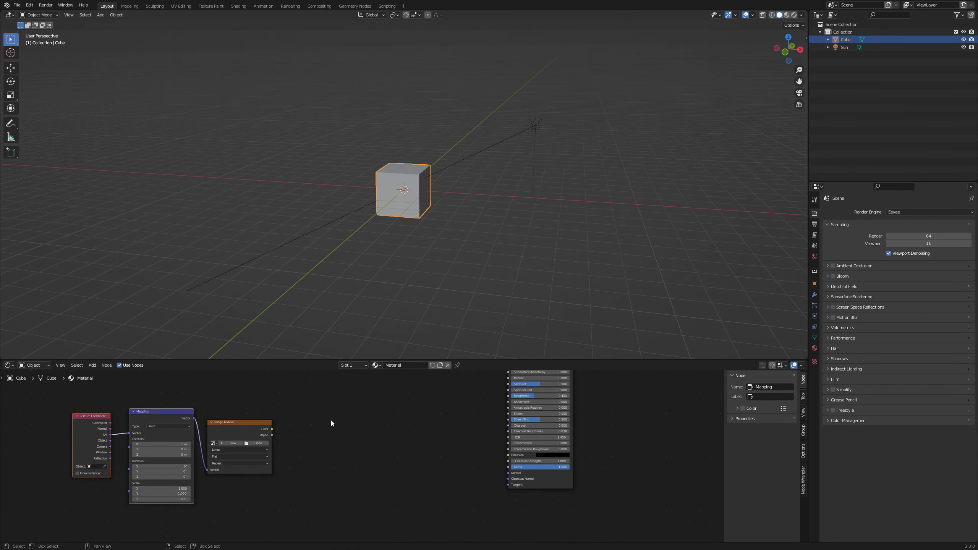
pyautogui.hotkey('shift', 'a')
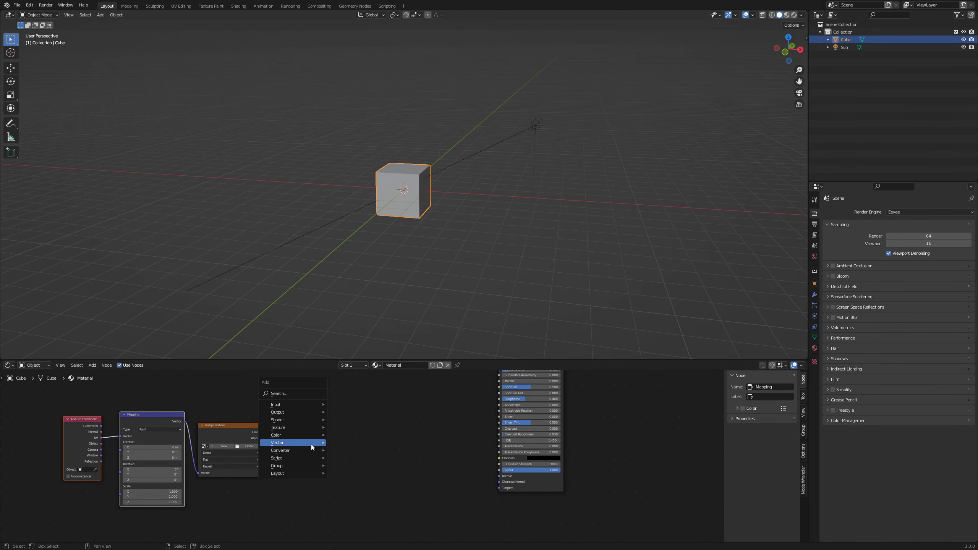
# Add a Bump node, linking image Color to Height and Bump Normal to the BSDF Normal.
pyautogui.click(337, 443)
pyautogui.click(391, 437)
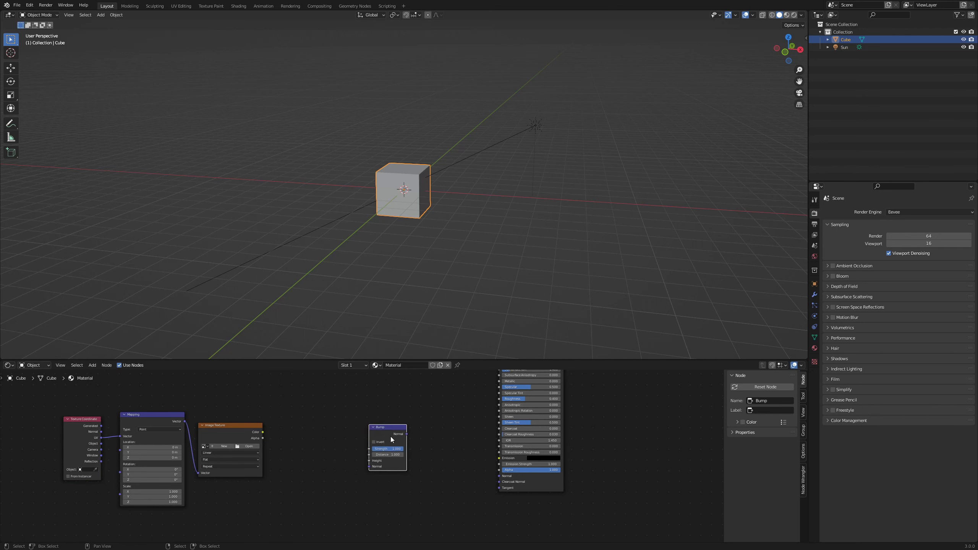
pyautogui.moveTo(406, 433); pyautogui.dragTo(499, 477)
pyautogui.moveTo(264, 435); pyautogui.dragTo(274, 435)
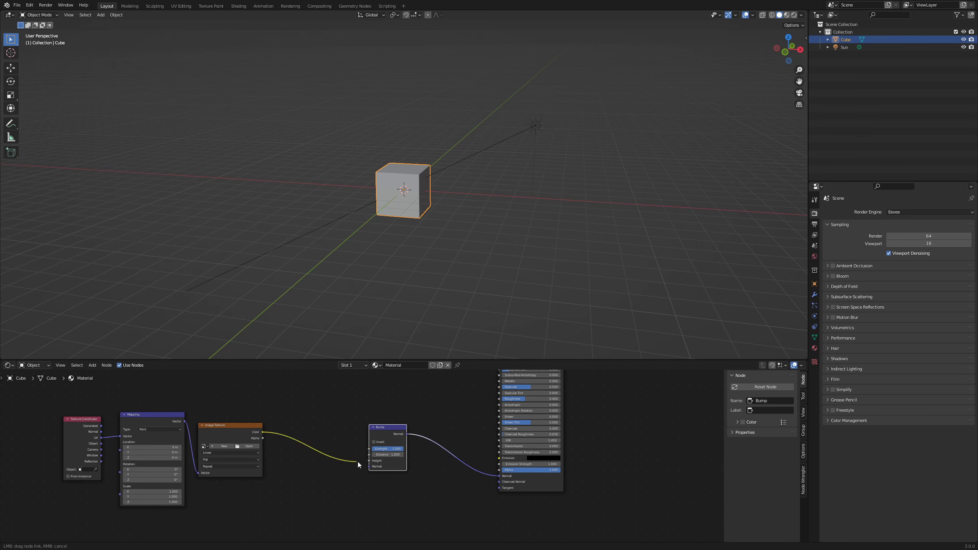
pyautogui.moveTo(358, 462); pyautogui.dragTo(368, 461)
# Load Wuerfel_Bump.png into the Image Texture node with Non-Color color space.
pyautogui.click(246, 447)
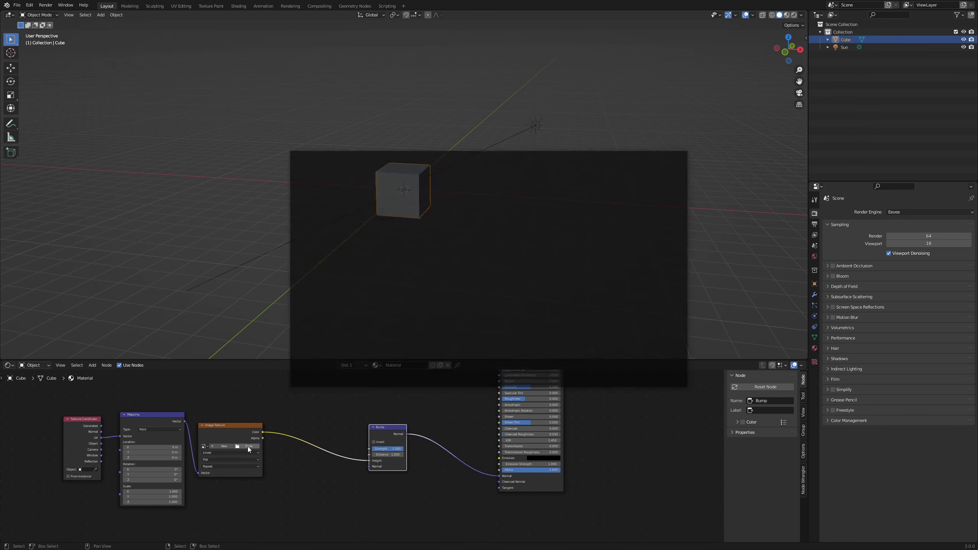
pyautogui.click(408, 190)
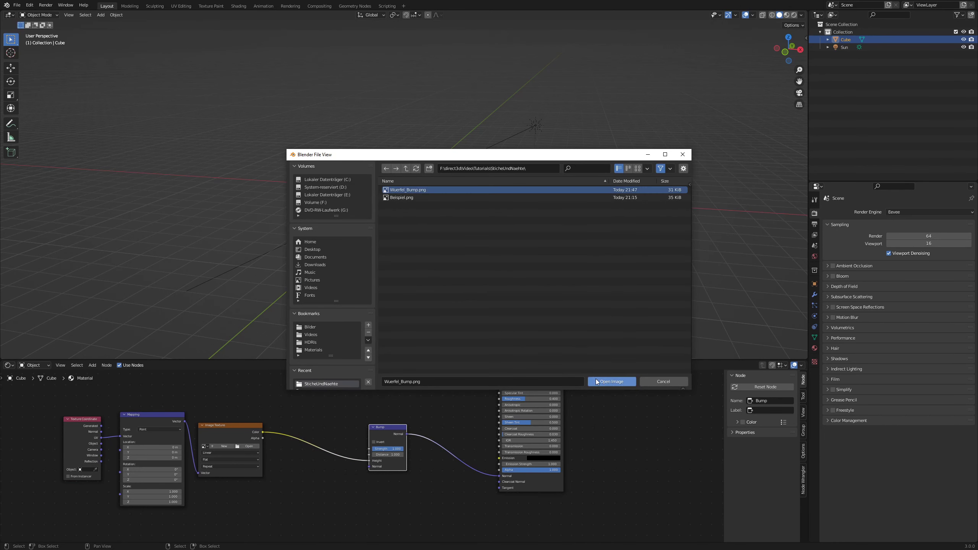
pyautogui.click(612, 381)
pyautogui.scroll(1, 236, 491)
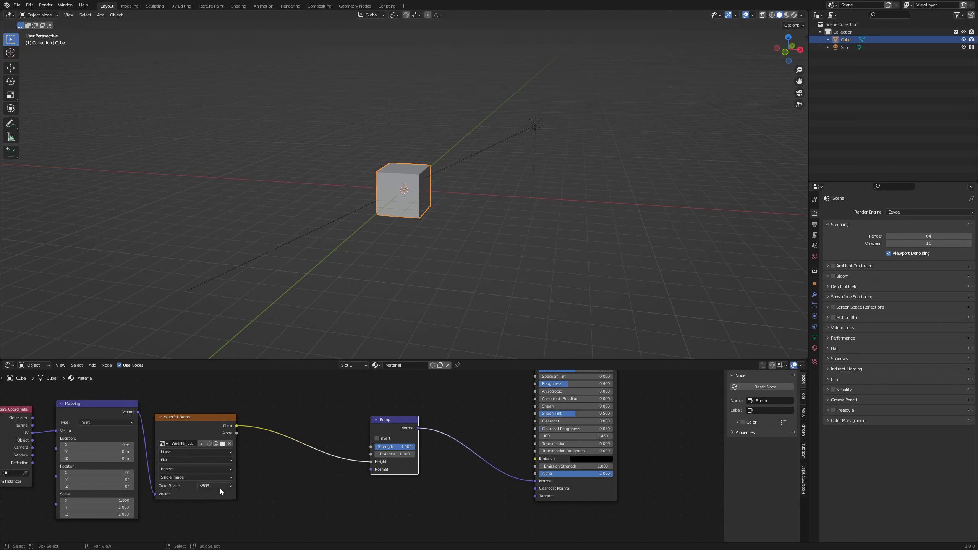
pyautogui.click(220, 489)
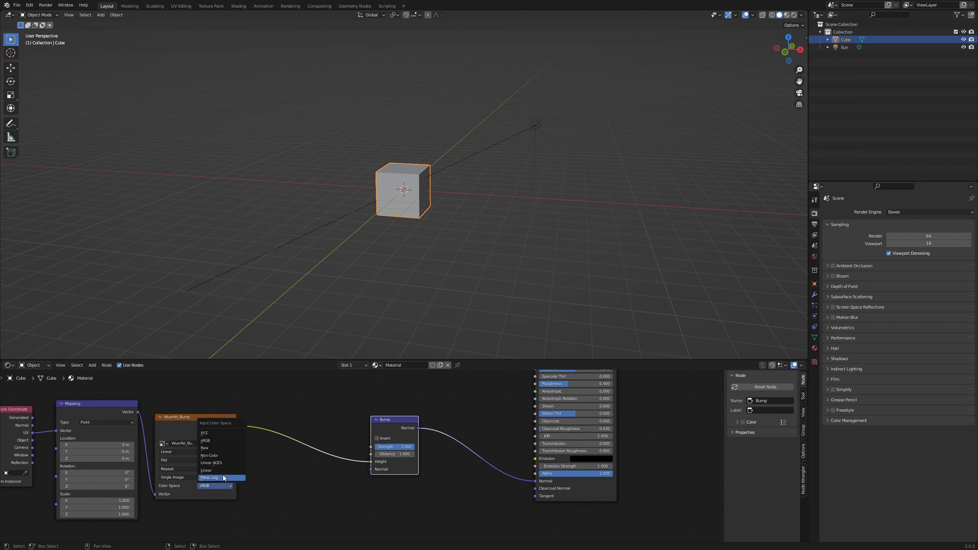
pyautogui.click(219, 456)
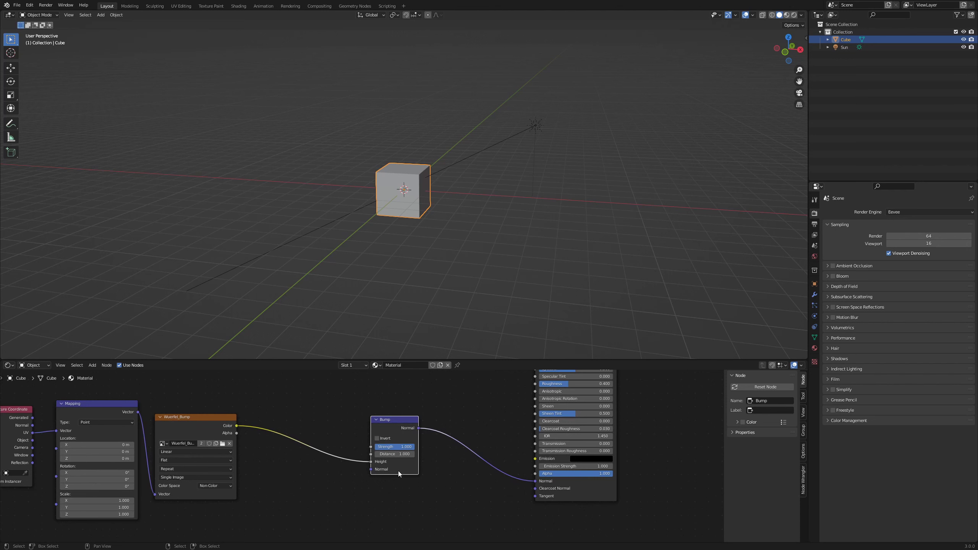
# Switch the viewport to Rendered shading and inspect the stitch bump on the cube's top.
pyautogui.click(794, 16)
pyautogui.scroll(4, 443, 141)
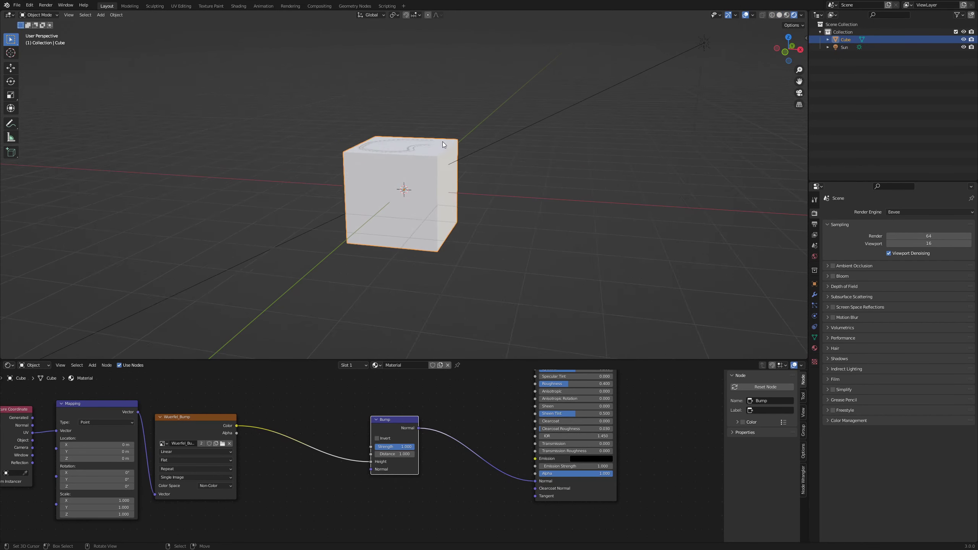
pyautogui.scroll(4, 442, 141)
pyautogui.moveTo(504, 136)
pyautogui.mouseDown(button='middle')
pyautogui.moveTo(523, 157)
pyautogui.moveTo(602, 168)
pyautogui.moveTo(581, 167)
pyautogui.moveTo(588, 151)
pyautogui.moveTo(577, 112)
pyautogui.moveTo(622, 172)
pyautogui.moveTo(583, 166)
pyautogui.mouseUp(button='middle')
pyautogui.scroll(2, 616, 175)
pyautogui.scroll(2, 558, 208)
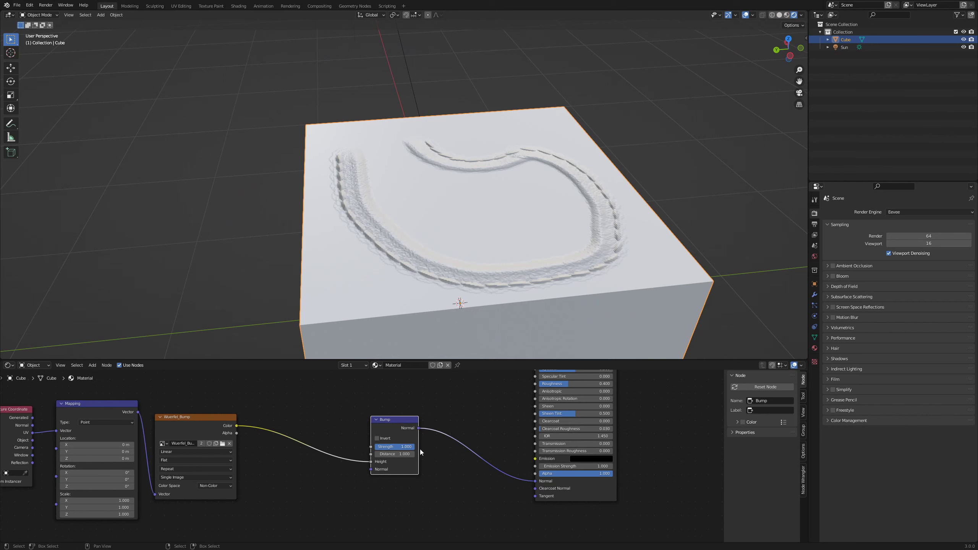
# Set the Bump node Distance to 0.200 and check the shallower bump.
pyautogui.click(397, 453)
pyautogui.write('0')
pyautogui.write('2')
pyautogui.press('Return')
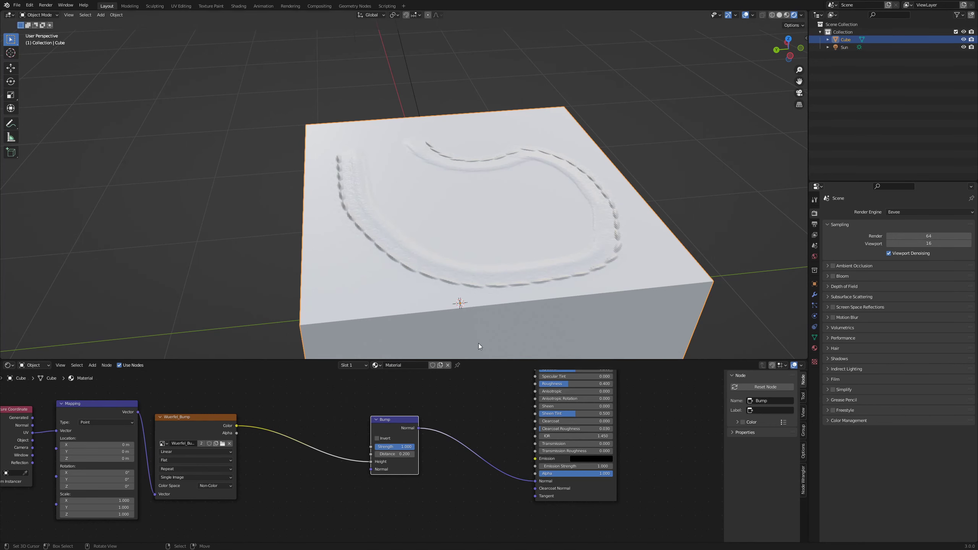
pyautogui.moveTo(536, 186); pyautogui.dragTo(502, 195, button='middle')
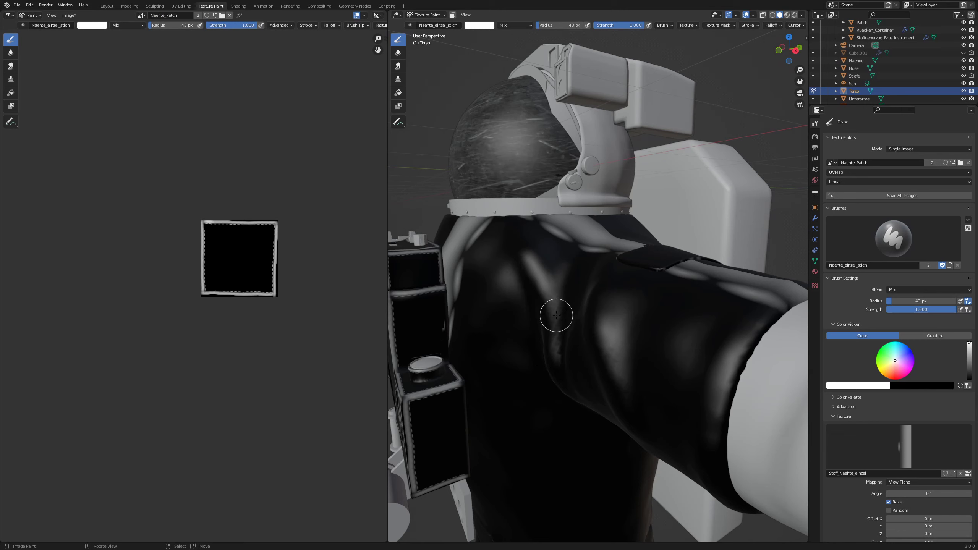
# Orbit and zoom to the astronaut's black sleeve and paint one Naehte_einzel_stich stroke across it.
pyautogui.moveTo(563, 310); pyautogui.dragTo(594, 311, button='middle')
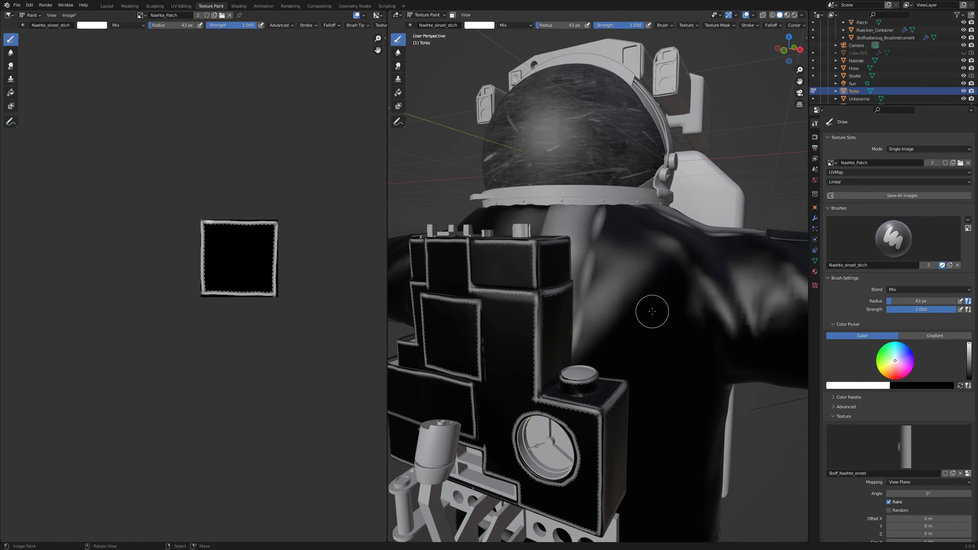
pyautogui.moveTo(650, 312); pyautogui.dragTo(627, 310, button='middle')
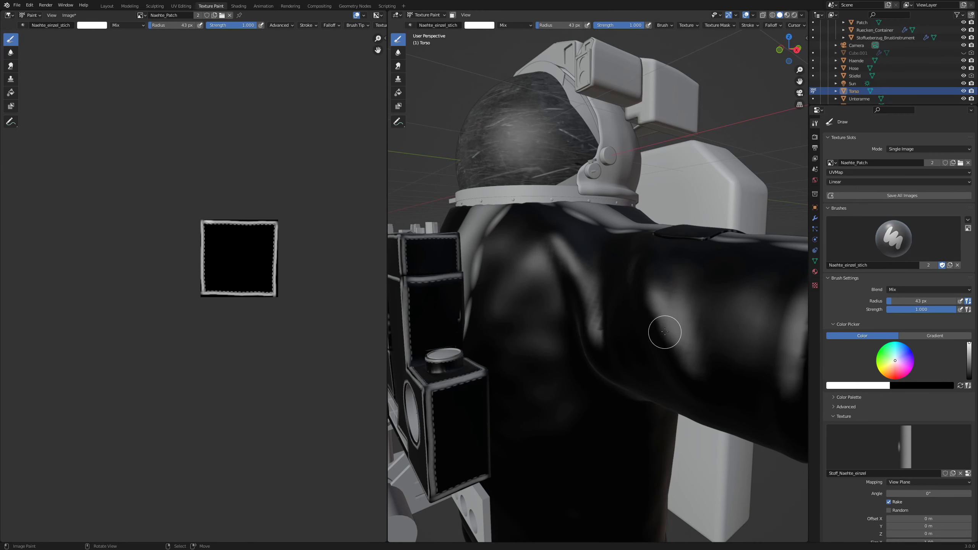
pyautogui.moveTo(662, 330); pyautogui.dragTo(657, 329, button='middle')
pyautogui.moveTo(594, 313); pyautogui.dragTo(595, 313, button='middle')
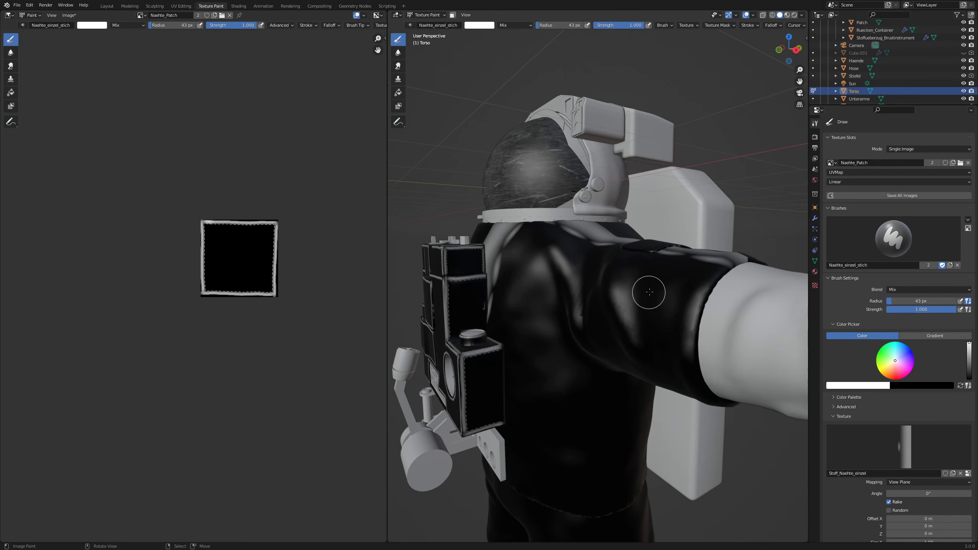
pyautogui.moveTo(672, 287)
pyautogui.mouseDown(button='middle')
pyautogui.moveTo(685, 277)
pyautogui.moveTo(615, 252)
pyautogui.mouseUp(button='middle')
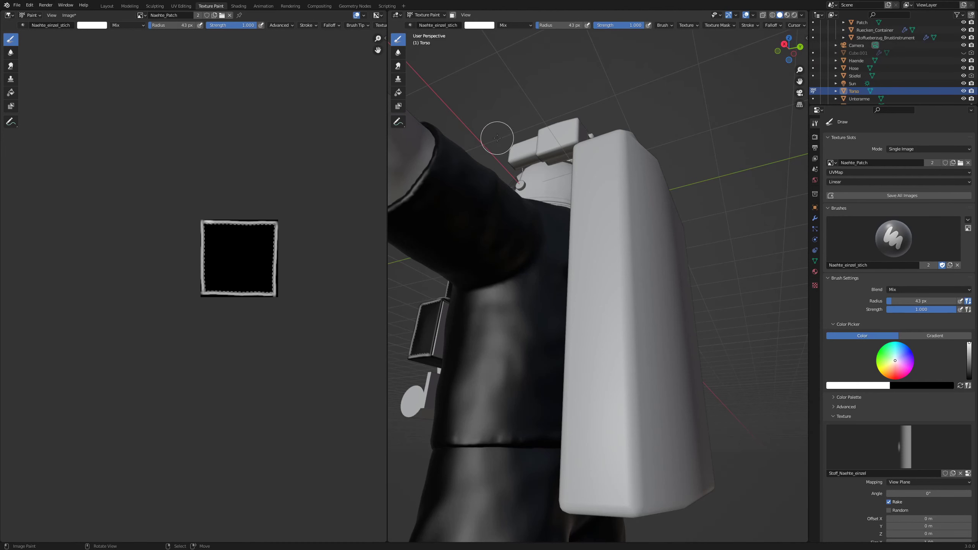
pyautogui.moveTo(498, 135); pyautogui.dragTo(659, 272, button='middle')
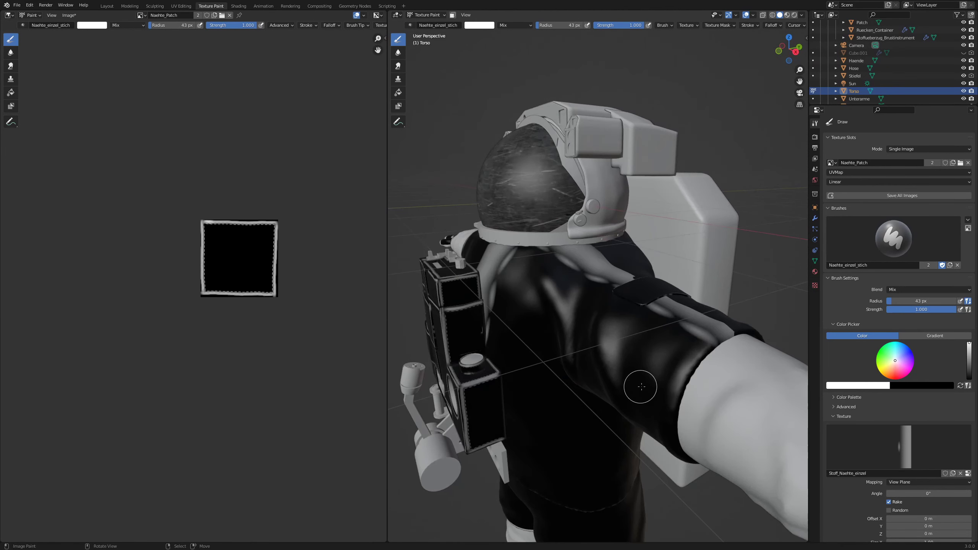
pyautogui.moveTo(673, 370); pyautogui.dragTo(670, 360, button='middle')
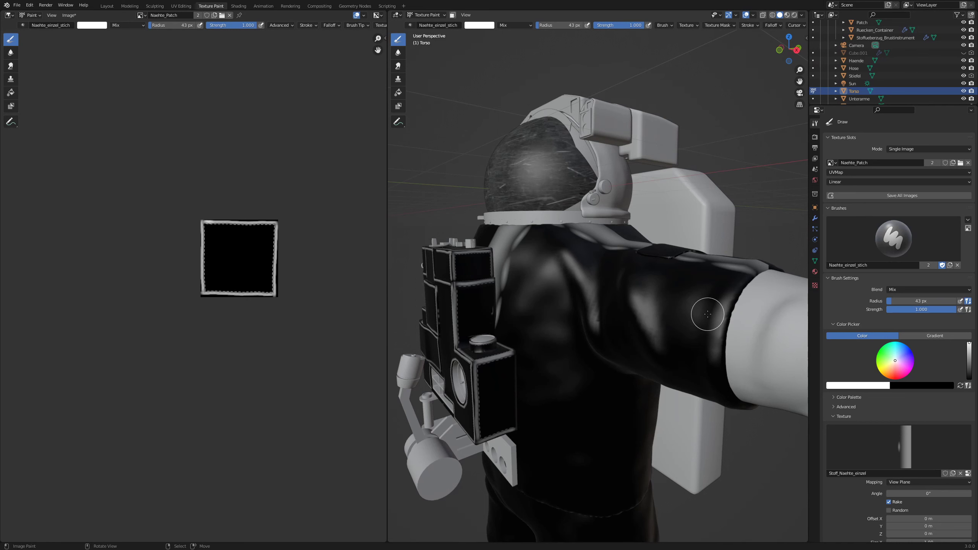
pyautogui.scroll(2, 676, 312)
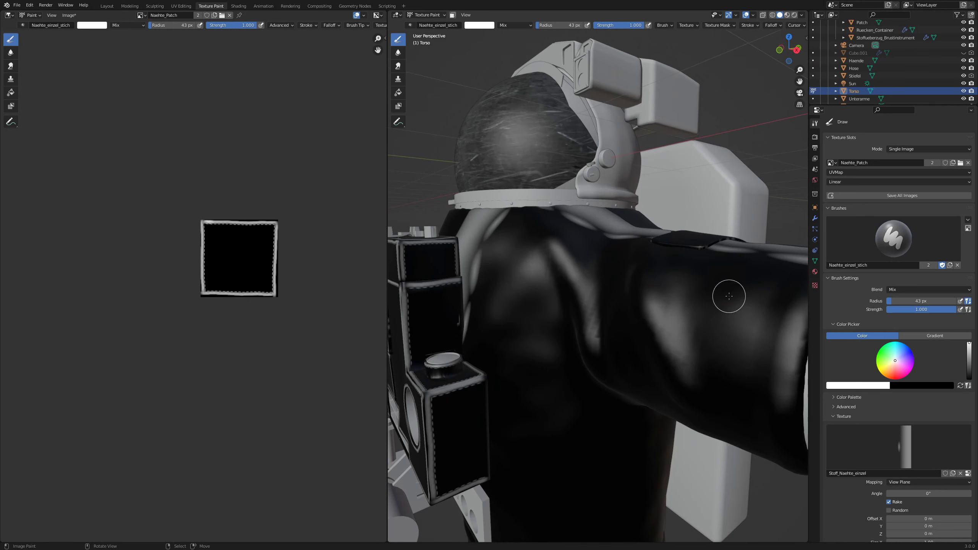
pyautogui.moveTo(748, 277); pyautogui.dragTo(721, 302)
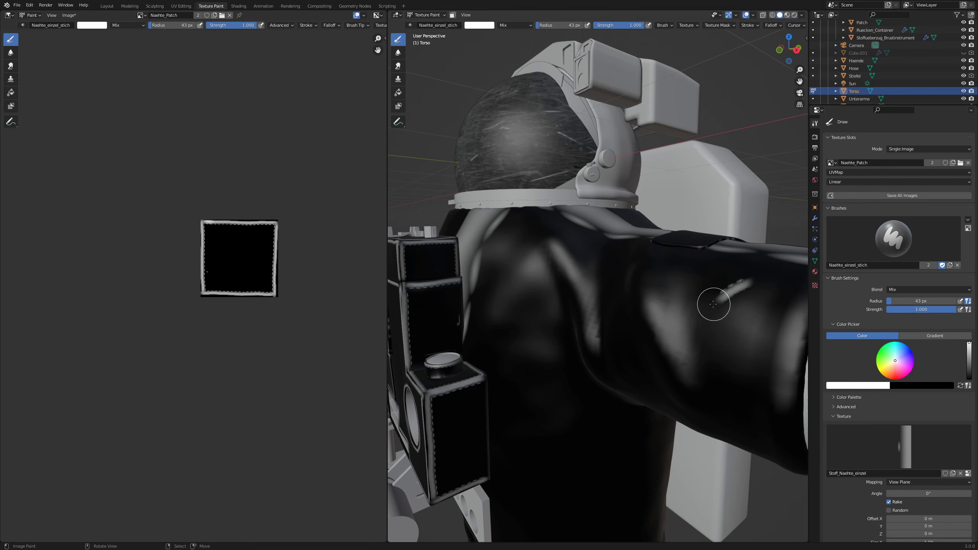
# Undo the sleeve stroke and repaint two parallel stitch strokes across the sleeve.
pyautogui.hotkey('ctrl', 'z')
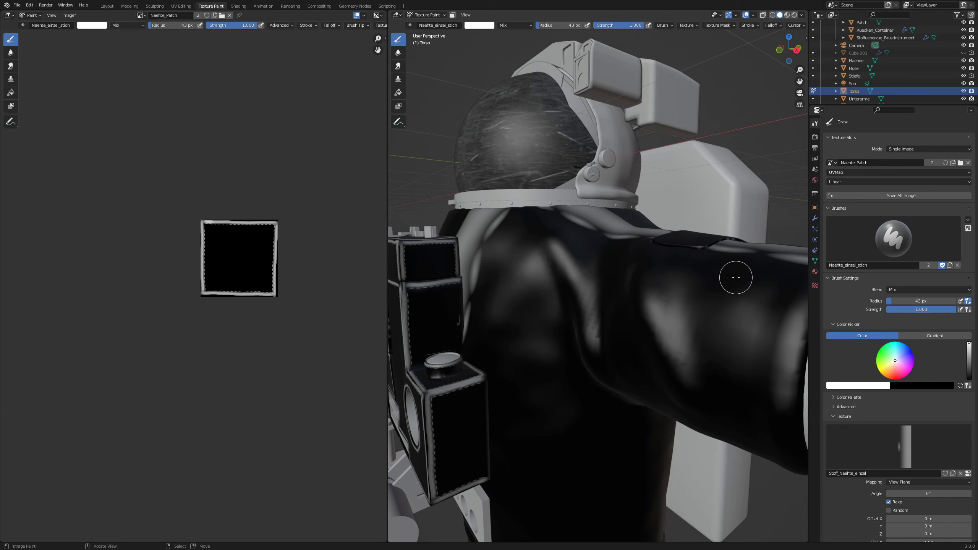
pyautogui.moveTo(736, 280)
pyautogui.mouseDown()
pyautogui.moveTo(691, 290)
pyautogui.moveTo(673, 307)
pyautogui.moveTo(703, 323)
pyautogui.moveTo(741, 308)
pyautogui.mouseUp()
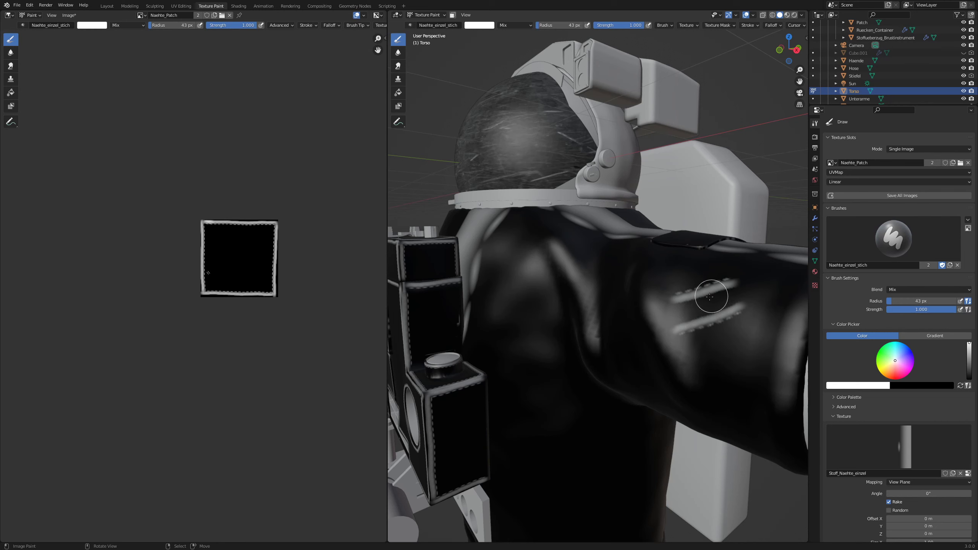
pyautogui.moveTo(697, 303); pyautogui.dragTo(680, 304)
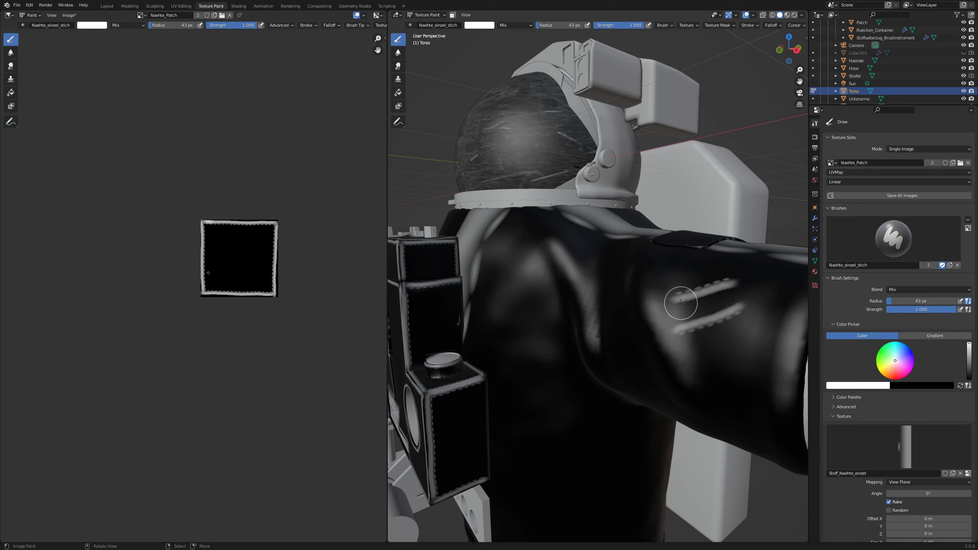